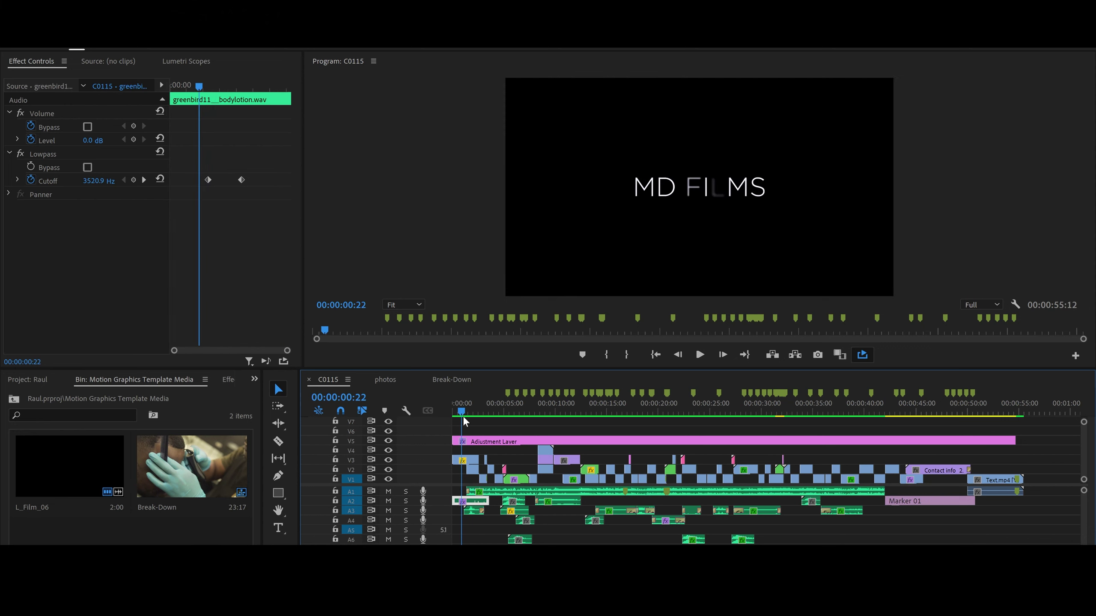
Mute the music track A1 and play the sequence to review the sound effects without the music.
left_click(501, 493)
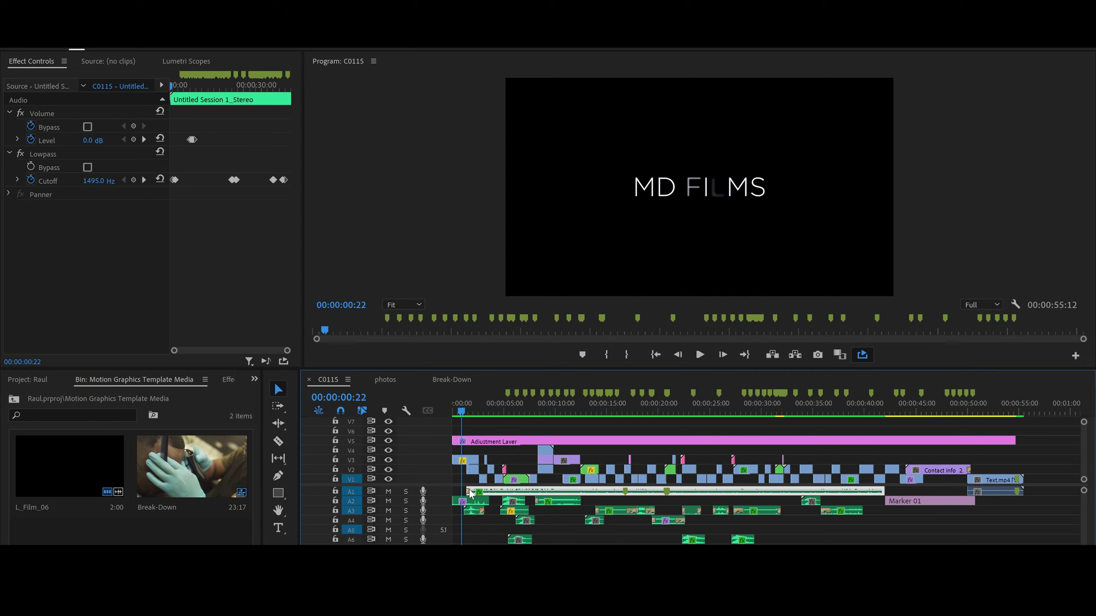
left_click(387, 492)
left_click(701, 354)
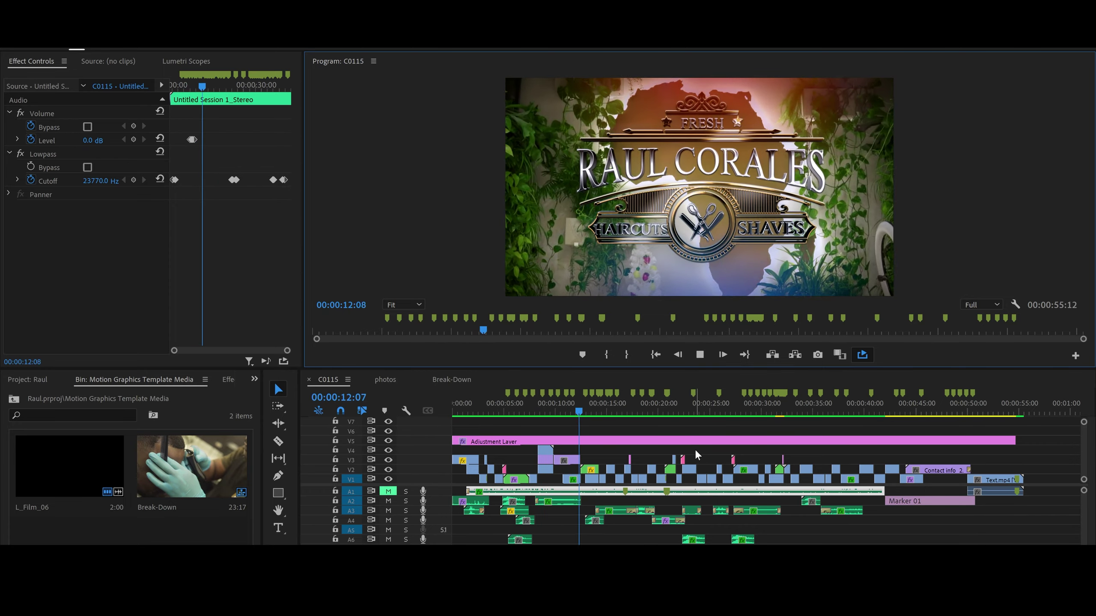
left_click(700, 354)
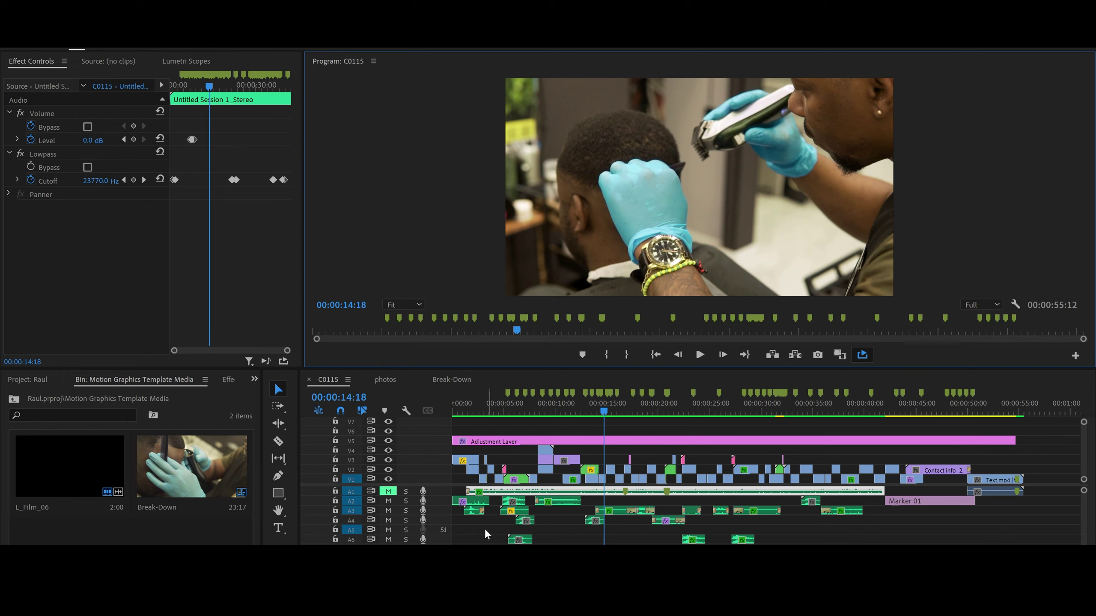
Unmute A1, mute the sound effect tracks A2 to A6, and play the music alone from near the sequence start.
left_click(388, 492)
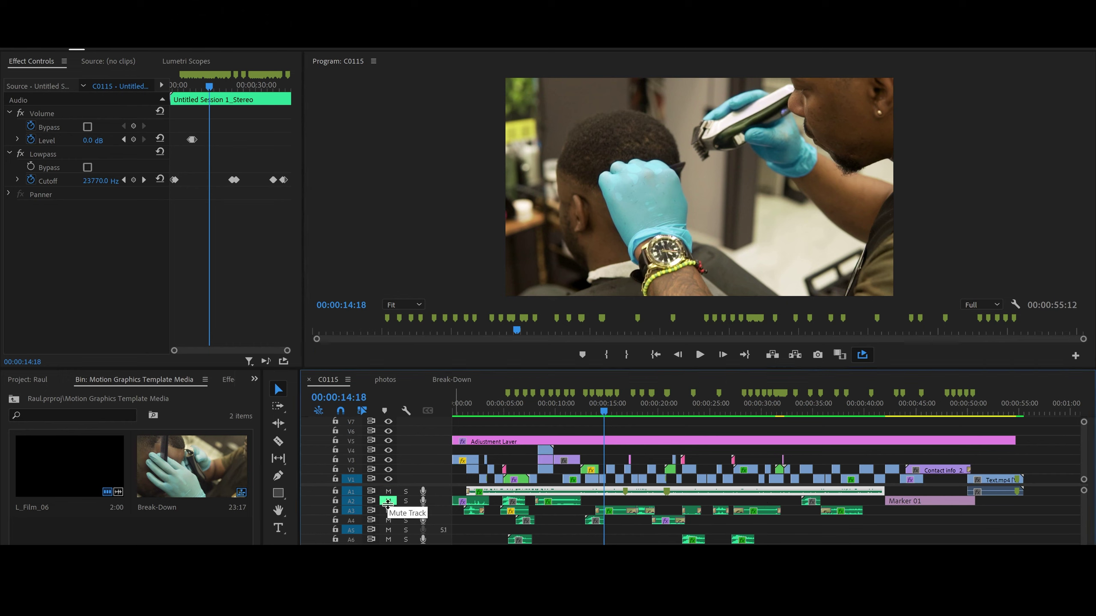
left_click(388, 501)
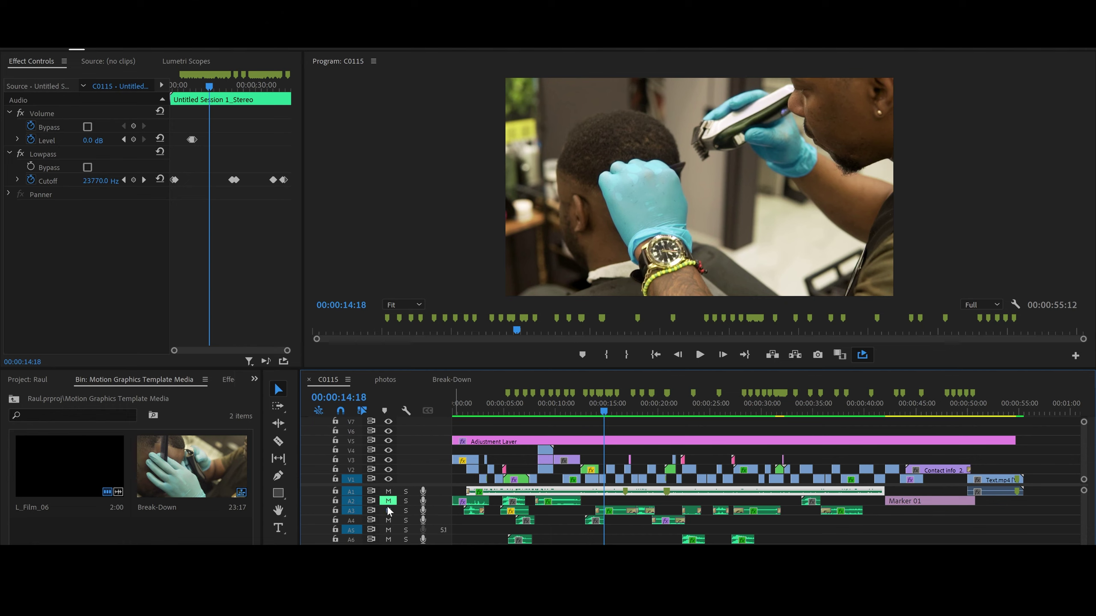
left_click(388, 530)
left_click(388, 540)
left_click(482, 413)
left_click(700, 355)
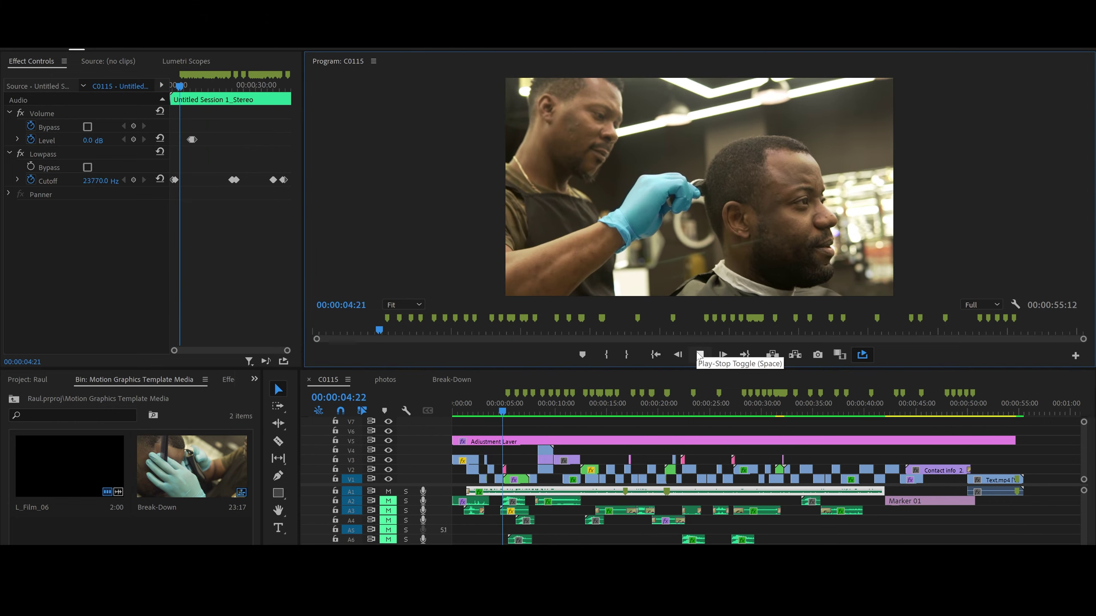
left_click(700, 355)
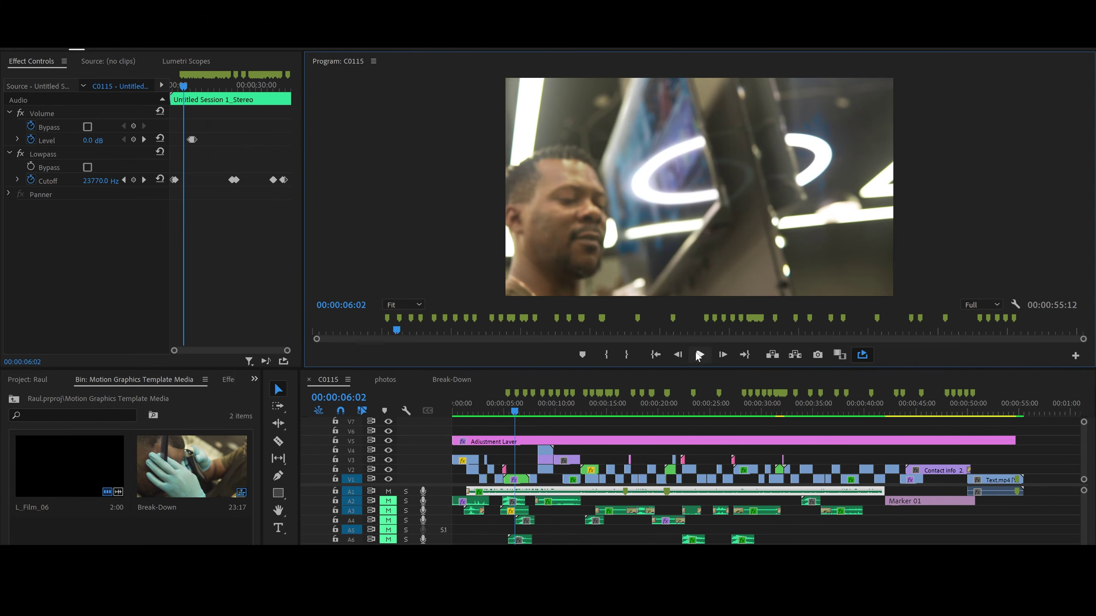
Unmute audio tracks A2 to A6 so the sound effects play with the music again.
left_click(389, 502)
left_click(389, 510)
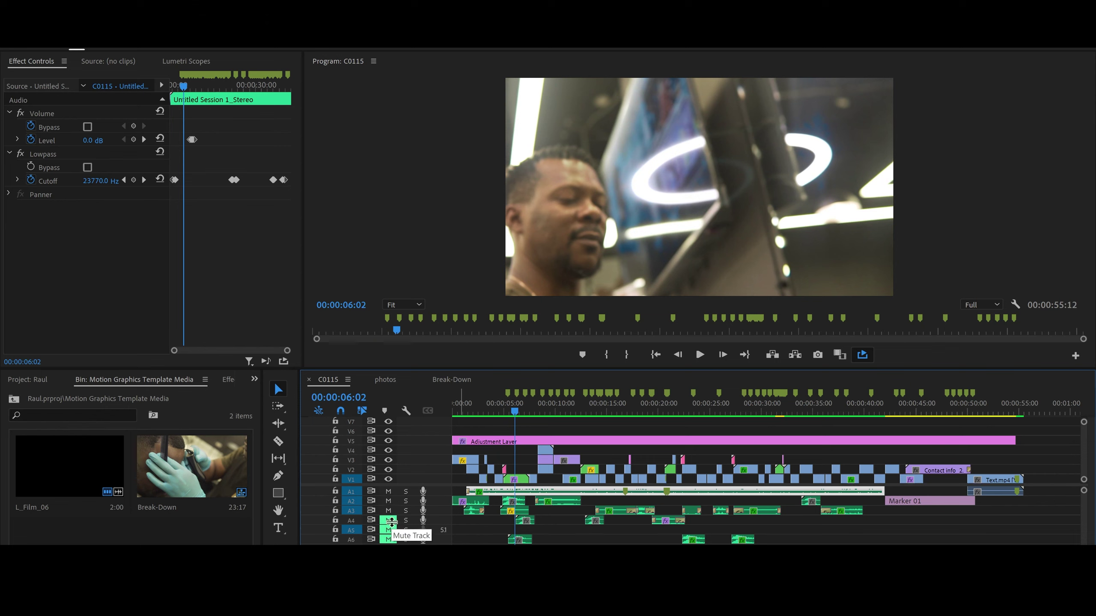
left_click(389, 521)
left_click(389, 530)
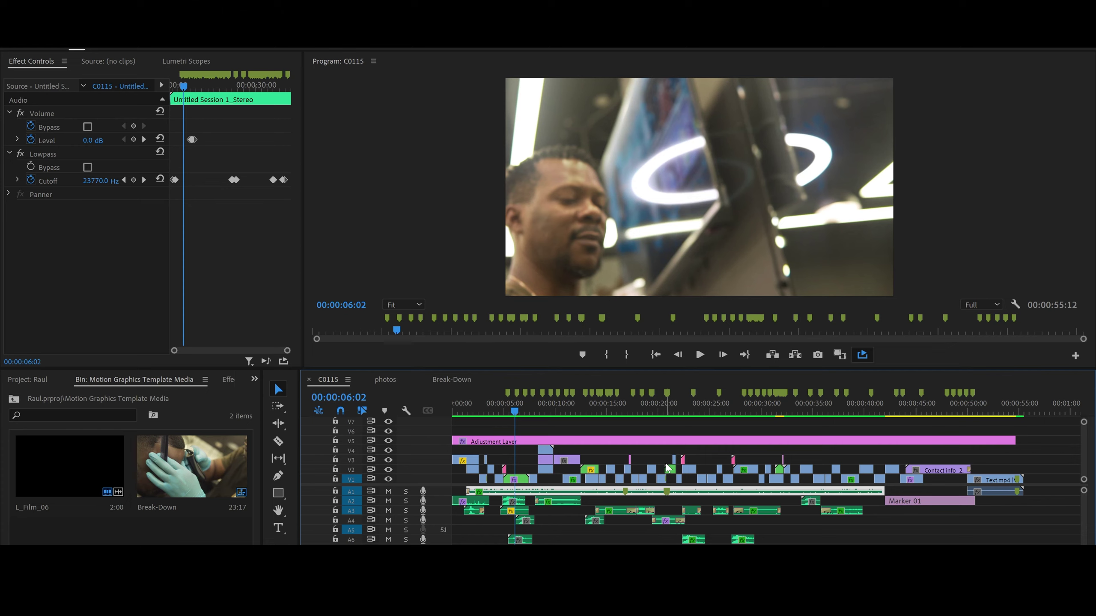
Play the C0115 sequence from 00:00:05:06 through the start of the logo reveal.
left_click_drag(1070, 550, 945, 550)
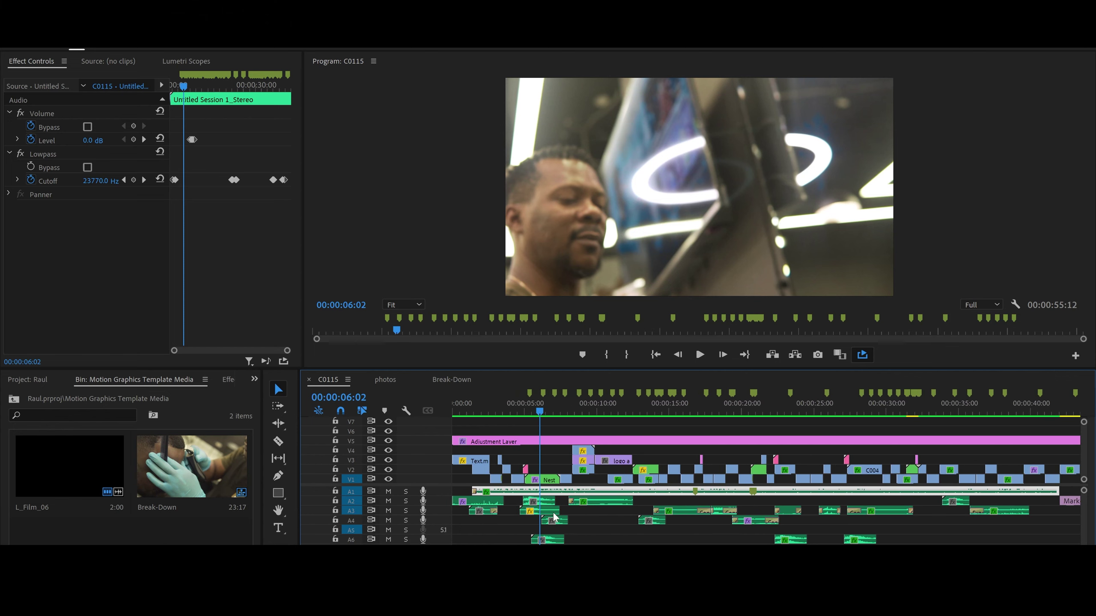
left_click(529, 404)
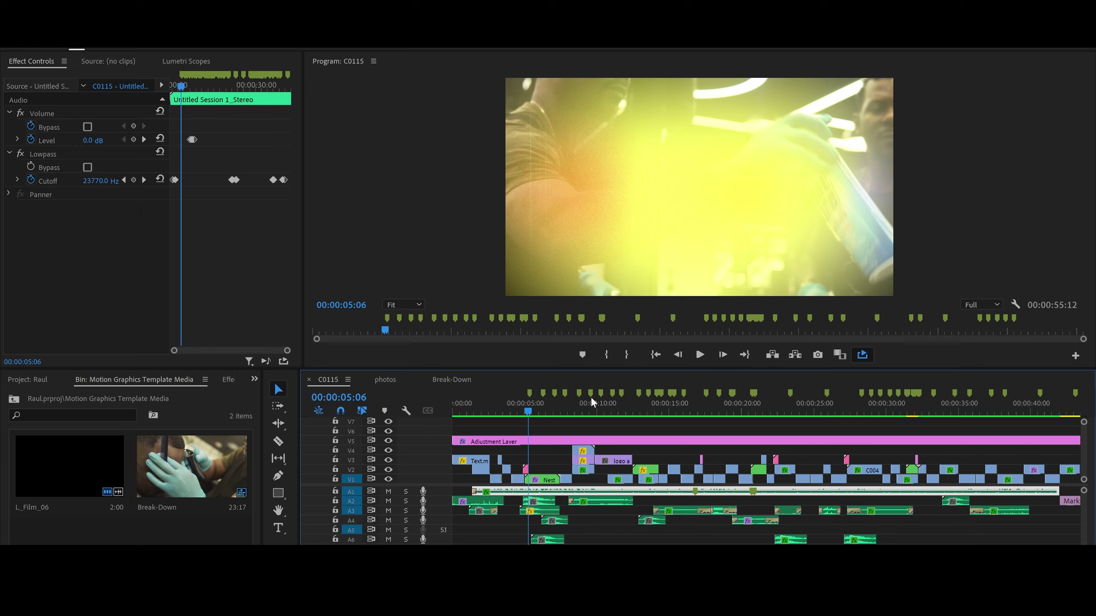
left_click(699, 354)
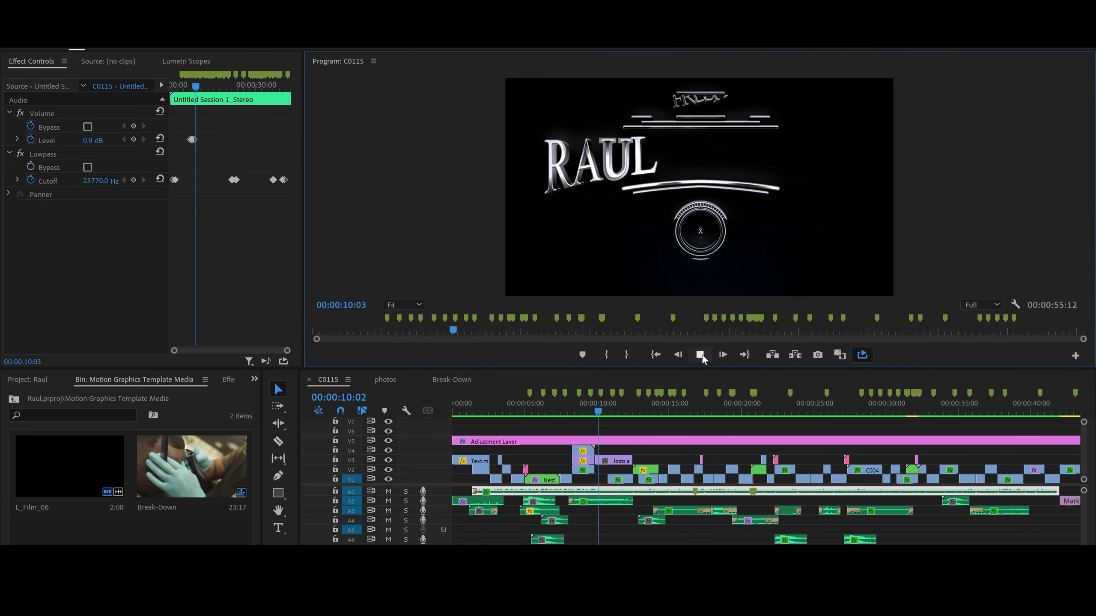
left_click(701, 355)
Play the haircut section from 00:00:14:01 to about 00:00:22, and replay it from 00:00:17:13.
left_click(656, 410)
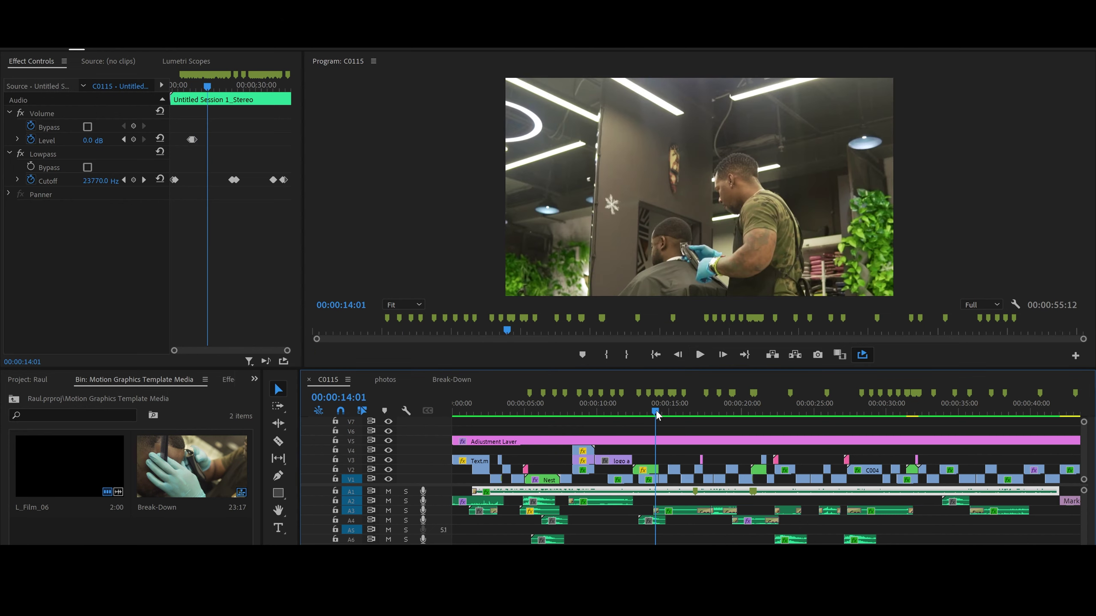
left_click(699, 357)
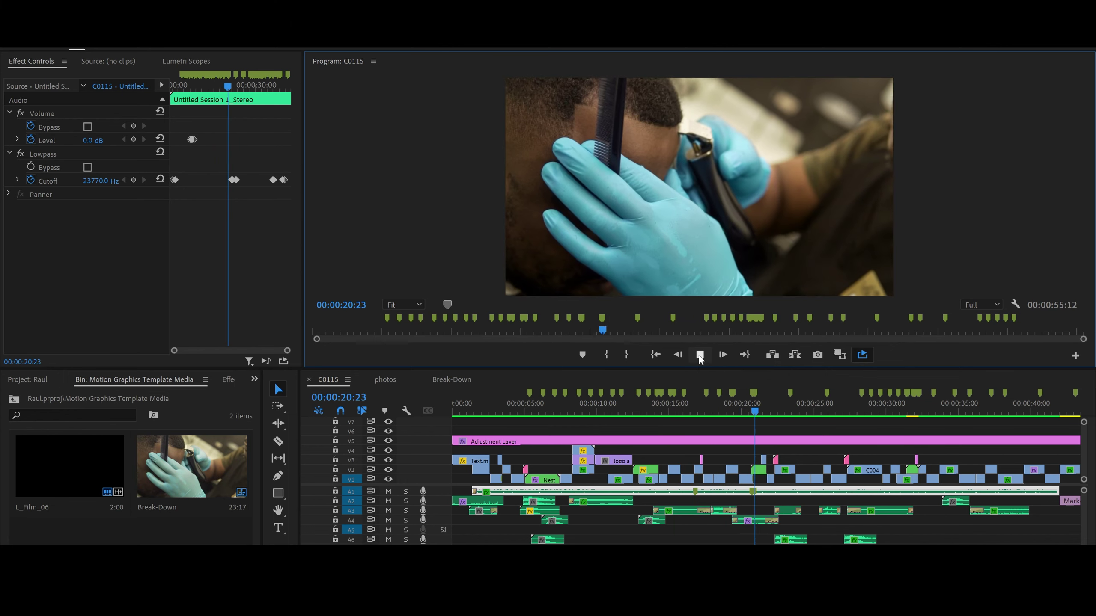
left_click(699, 357)
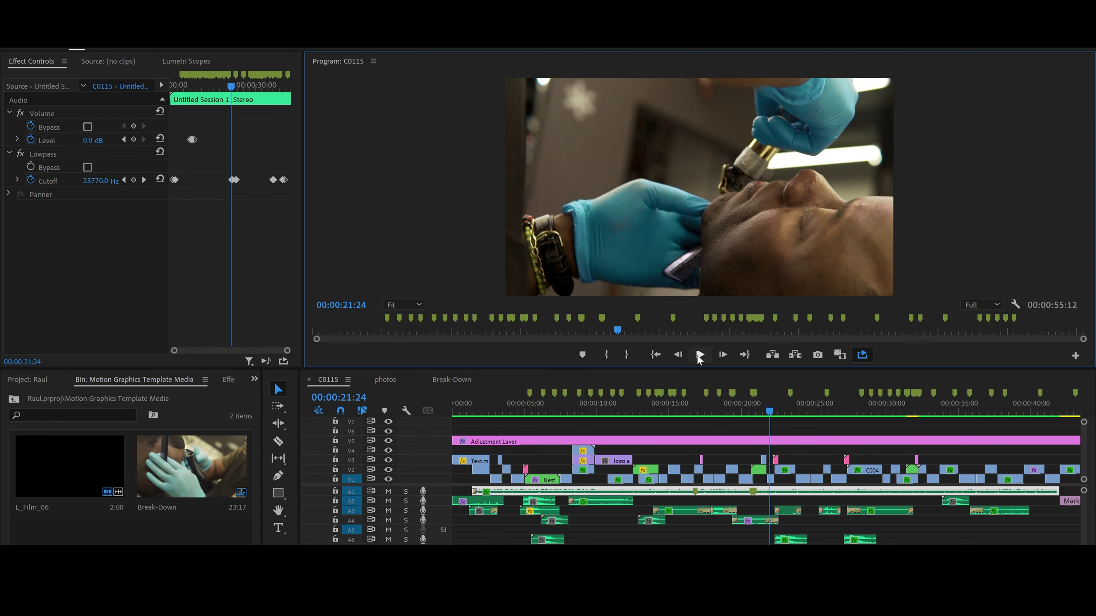
left_click_drag(709, 409, 707, 411)
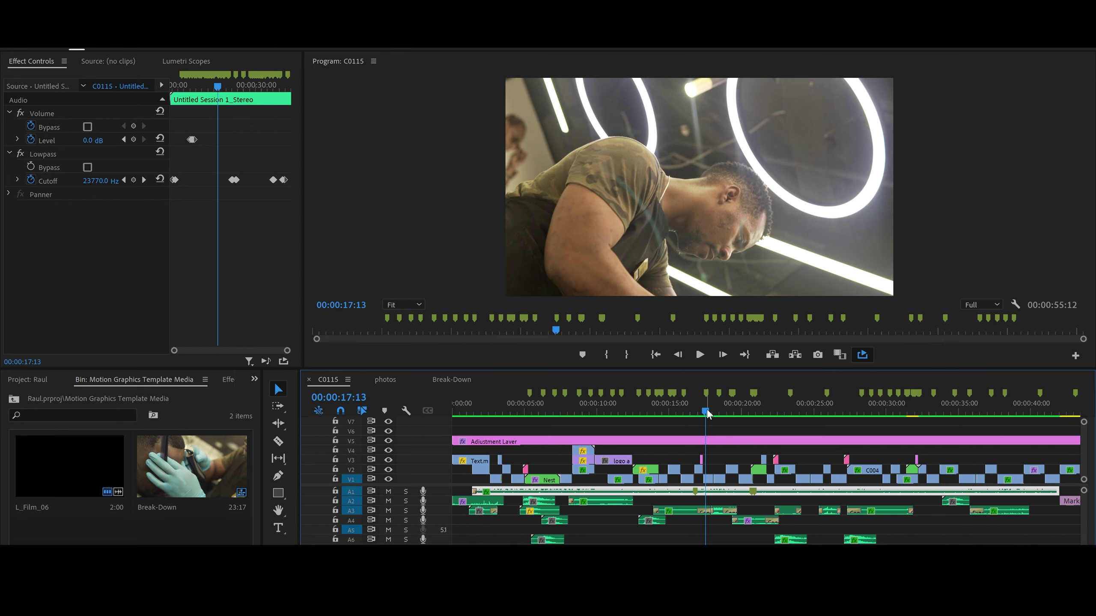
left_click(703, 355)
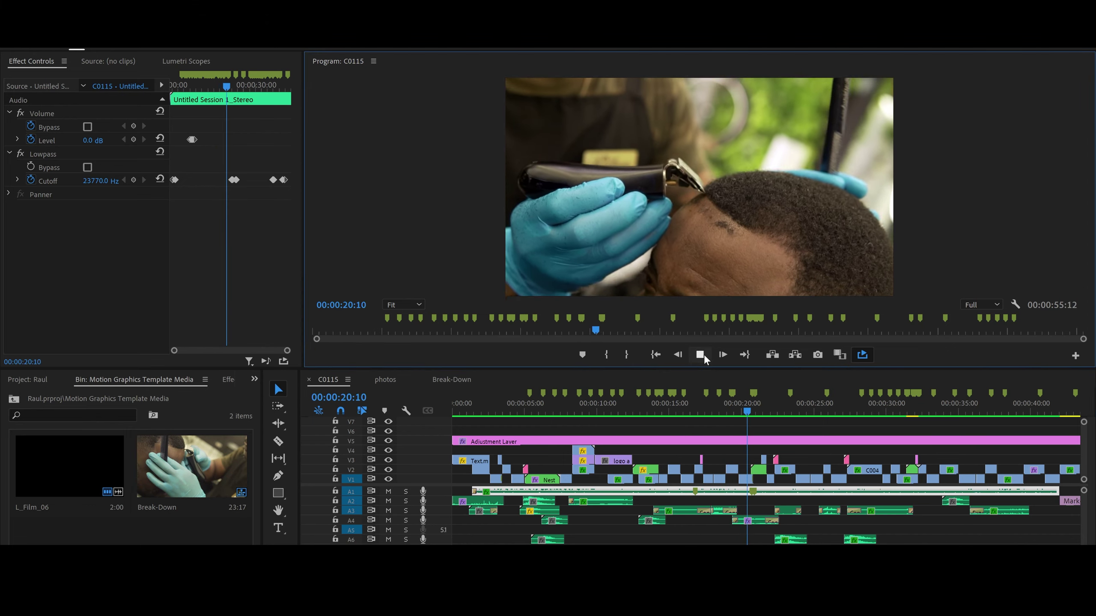
left_click(704, 355)
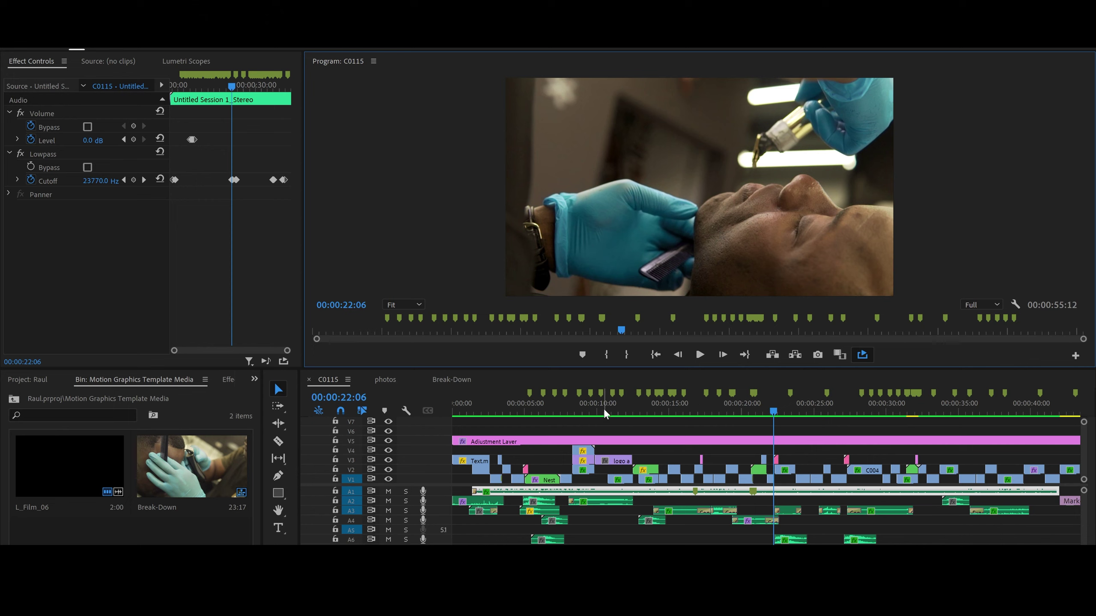
Select the Nested Sequence 05 clip on V2 near 00:00:21 and place the playhead on the marker at 00:00:20:23.
left_click_drag(603, 409, 667, 409)
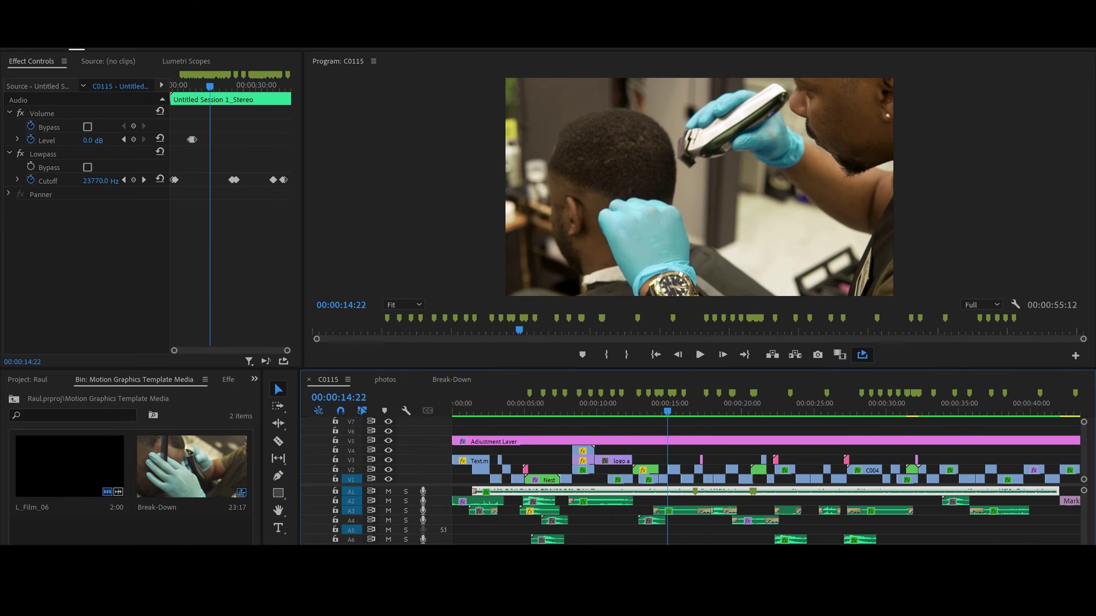
left_click_drag(906, 578, 752, 578)
left_click_drag(613, 578, 724, 578)
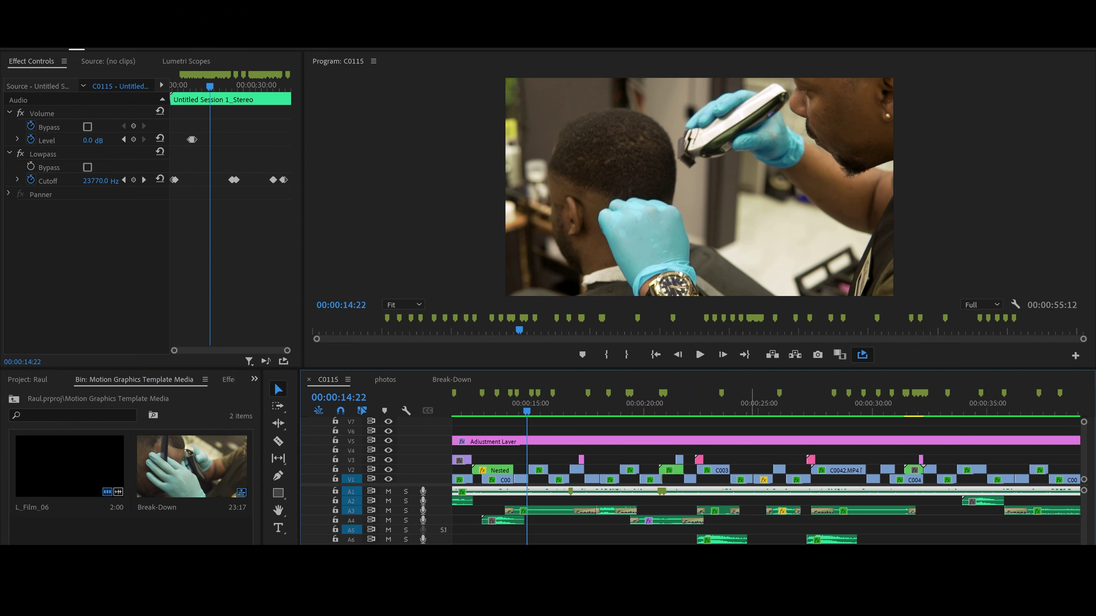
left_click_drag(696, 410, 668, 426)
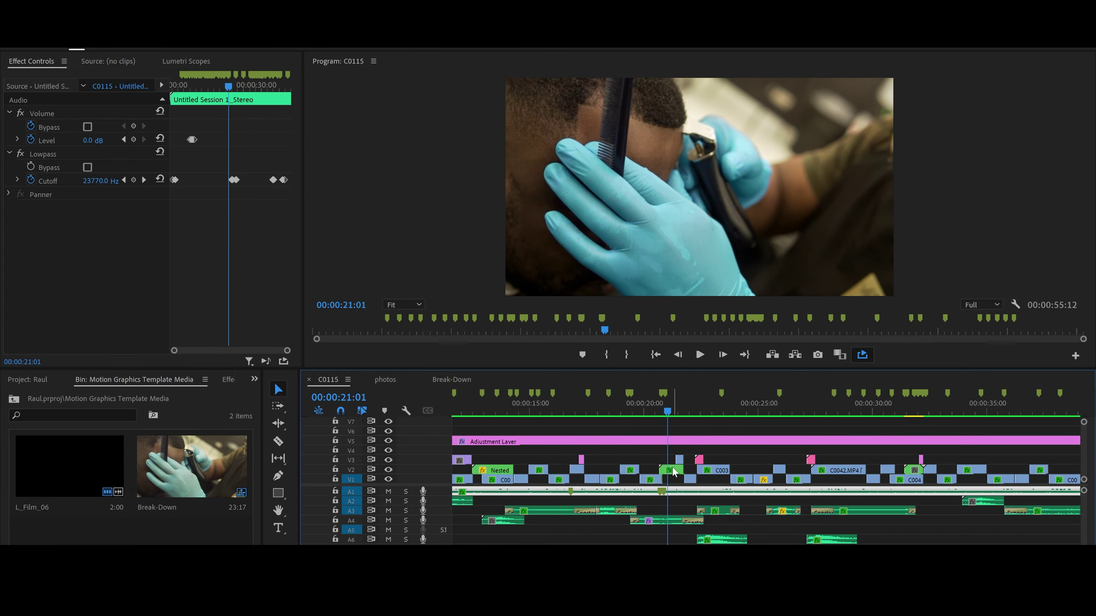
left_click(670, 469)
key("=")
key("=")
key("=")
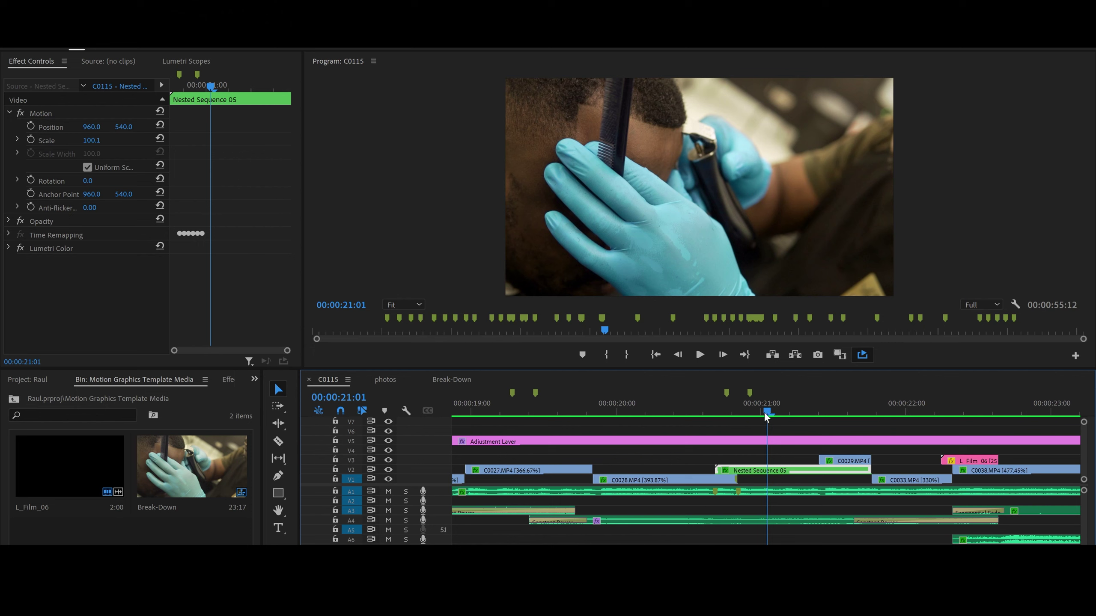
left_click_drag(764, 410, 749, 413)
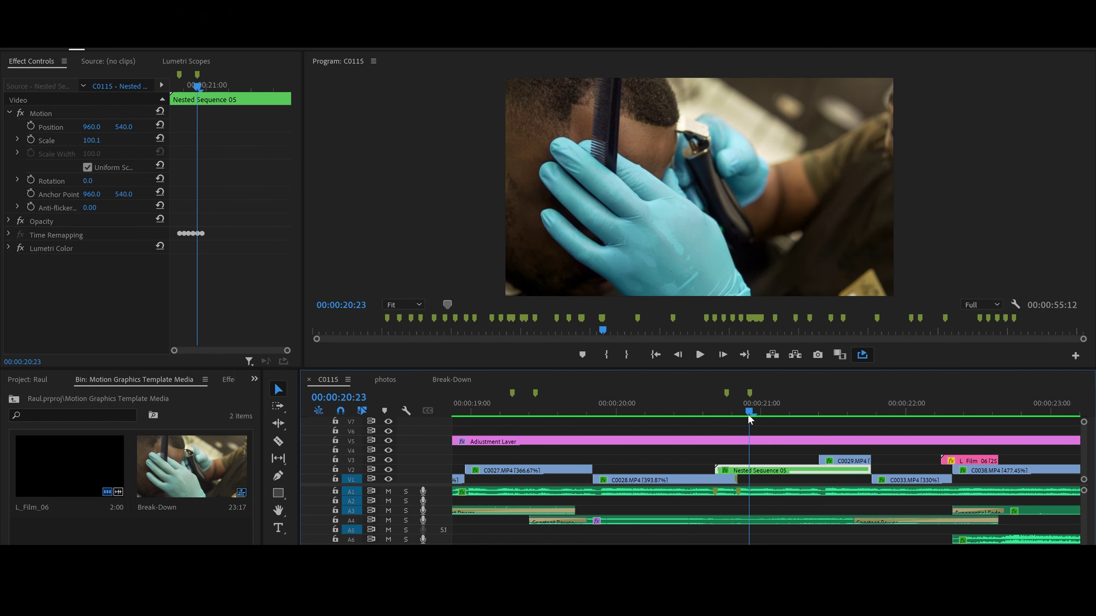
Open Nested Sequence 05 and return its playhead to 00:00:00:00 to examine the clip inside.
double_click(761, 472)
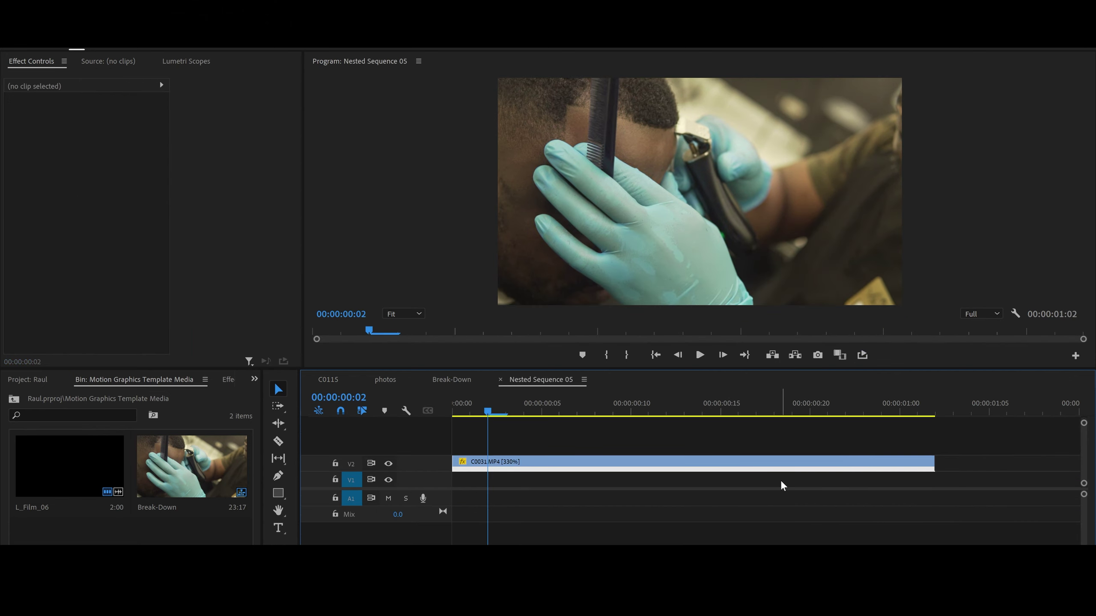
left_click_drag(495, 416, 426, 420)
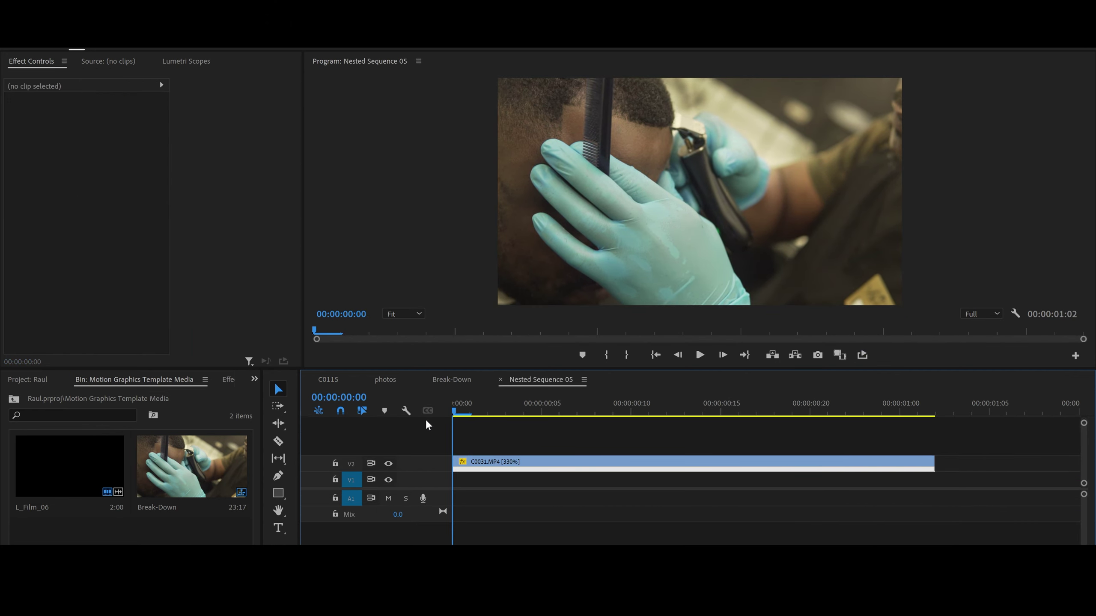
key("minus")
key("minus")
key("minus")
key("minus")
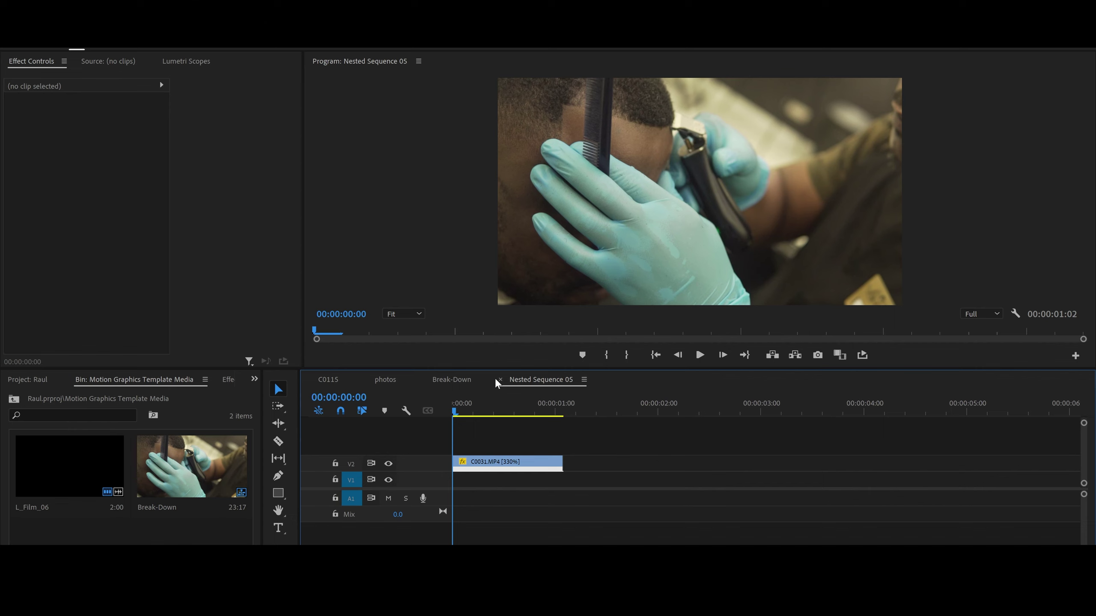
Switch to the Break-Down sequence and play Nested Sequence 05 twice from just before its start.
left_click(456, 379)
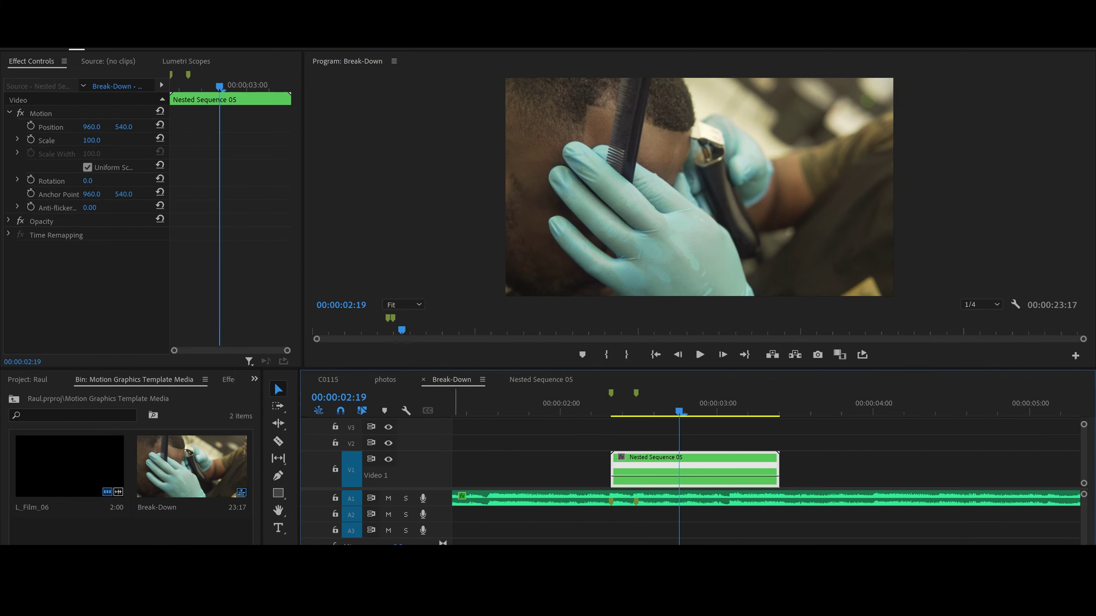
key("minus")
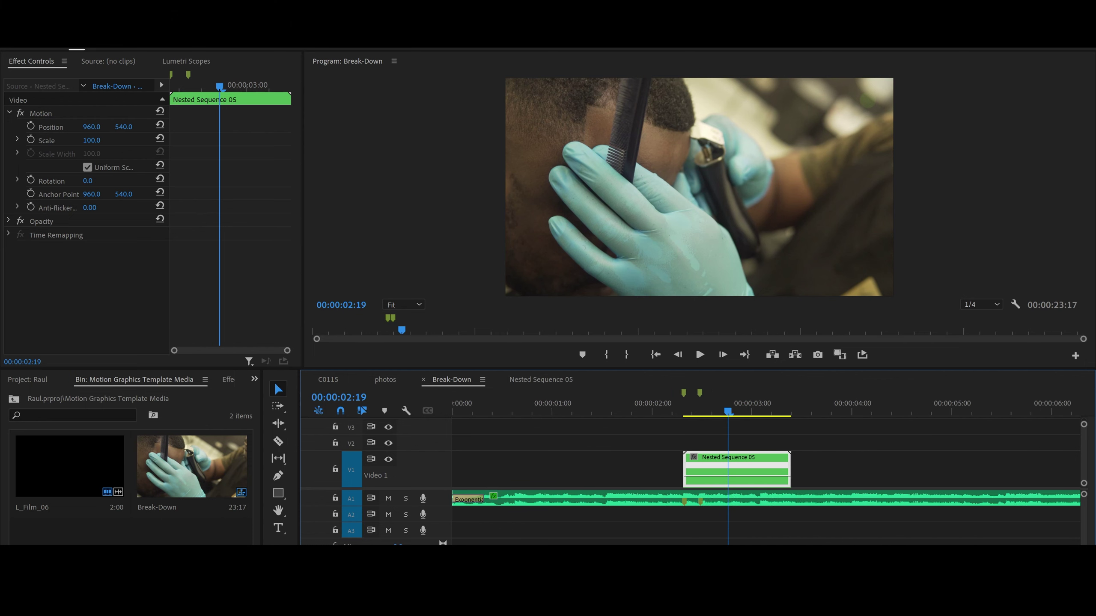
left_click(706, 406)
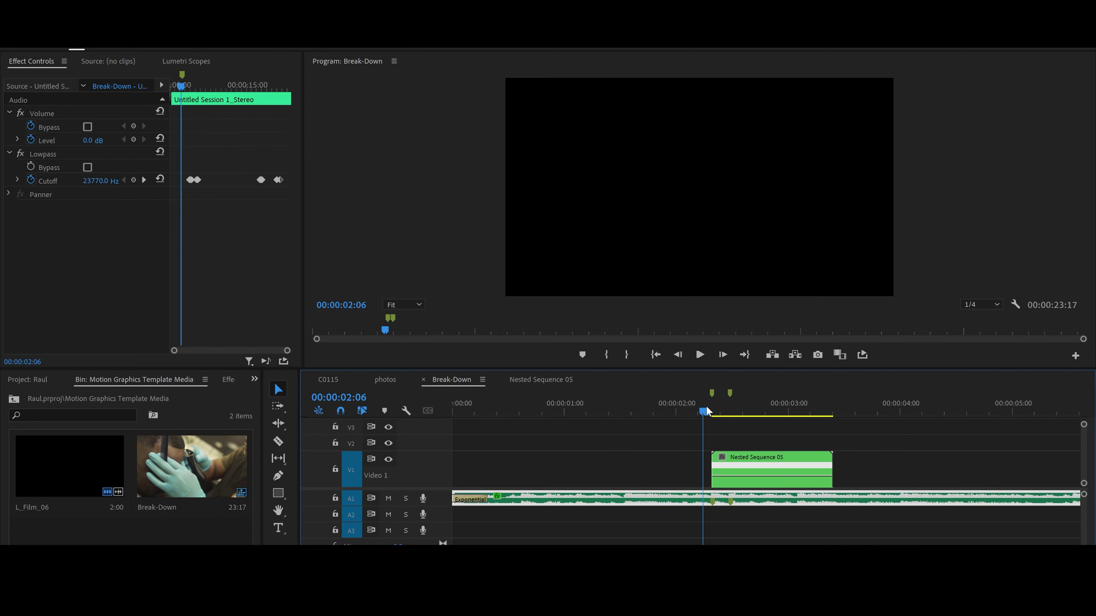
key("space")
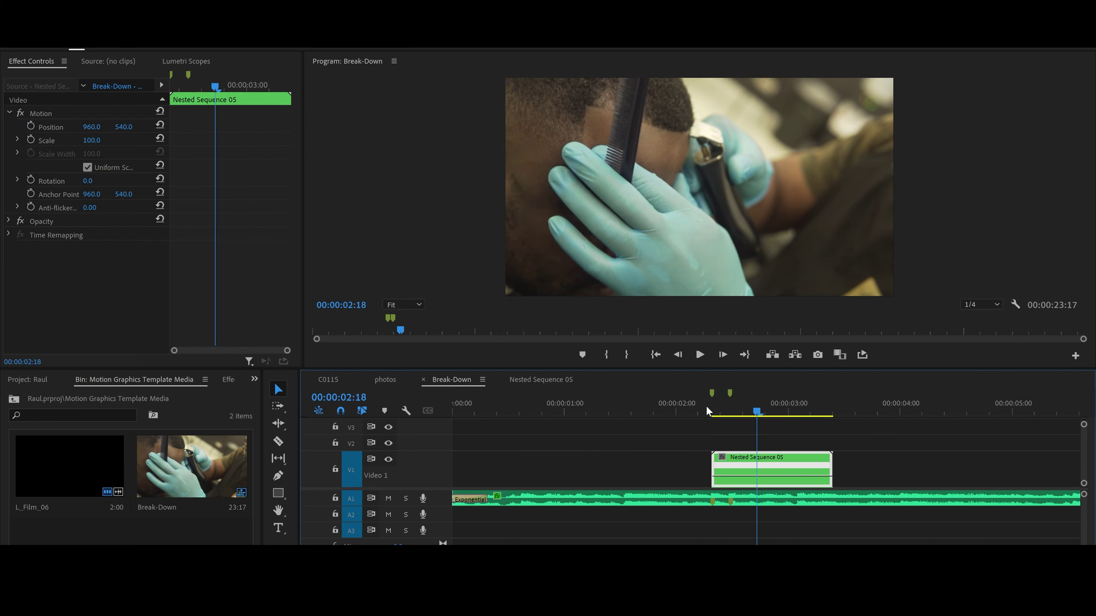
left_click(693, 404)
key("space")
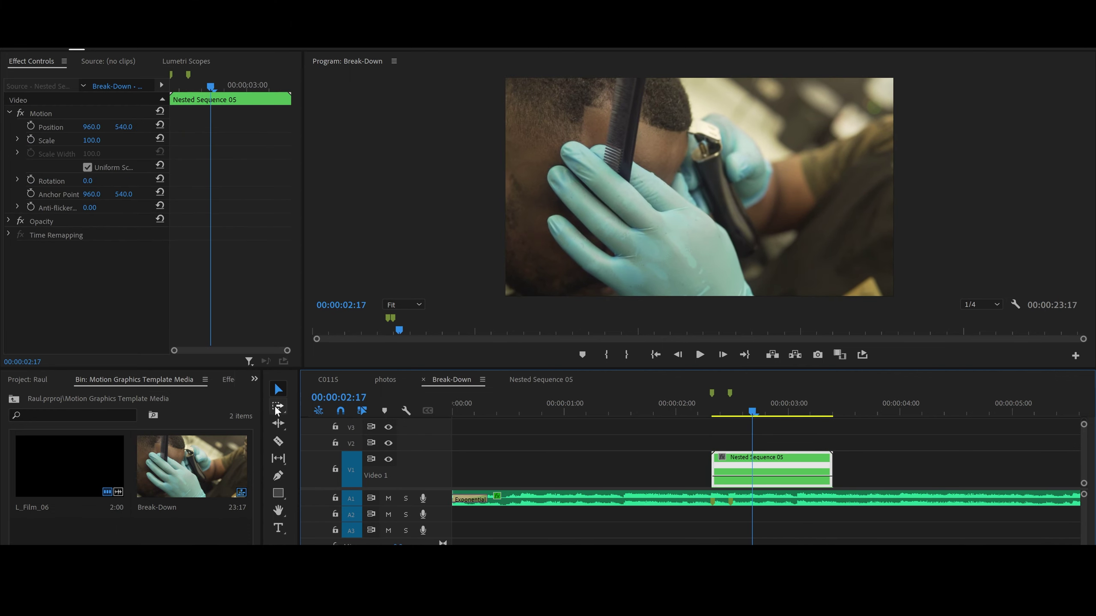
Show the Time Remapping Speed control on the Nested Sequence 05 clip in the Break-Down timeline.
right_click(723, 458)
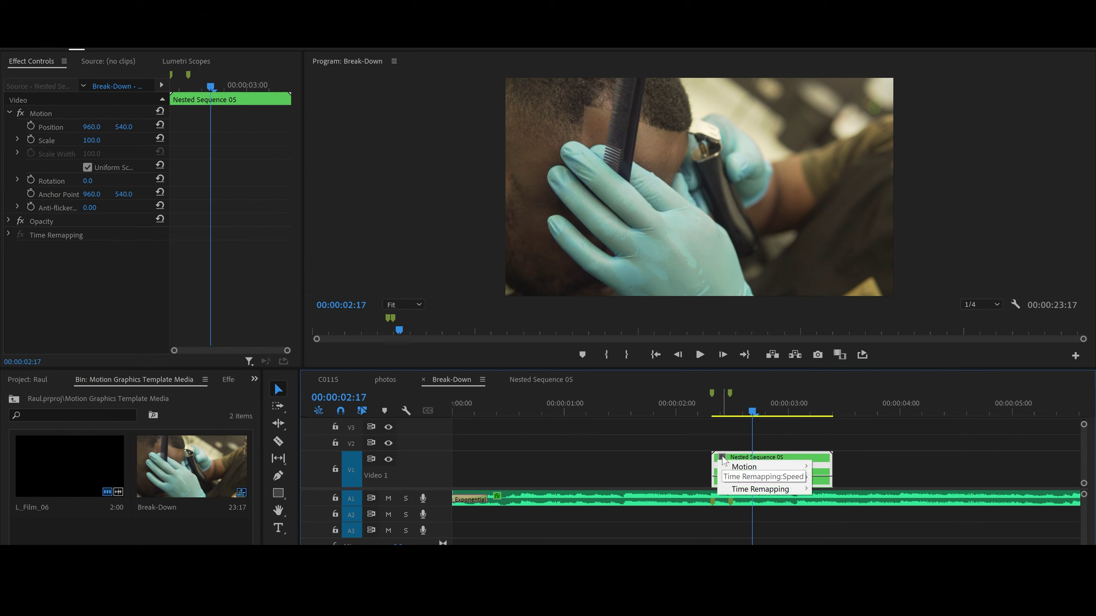
right_click(804, 463)
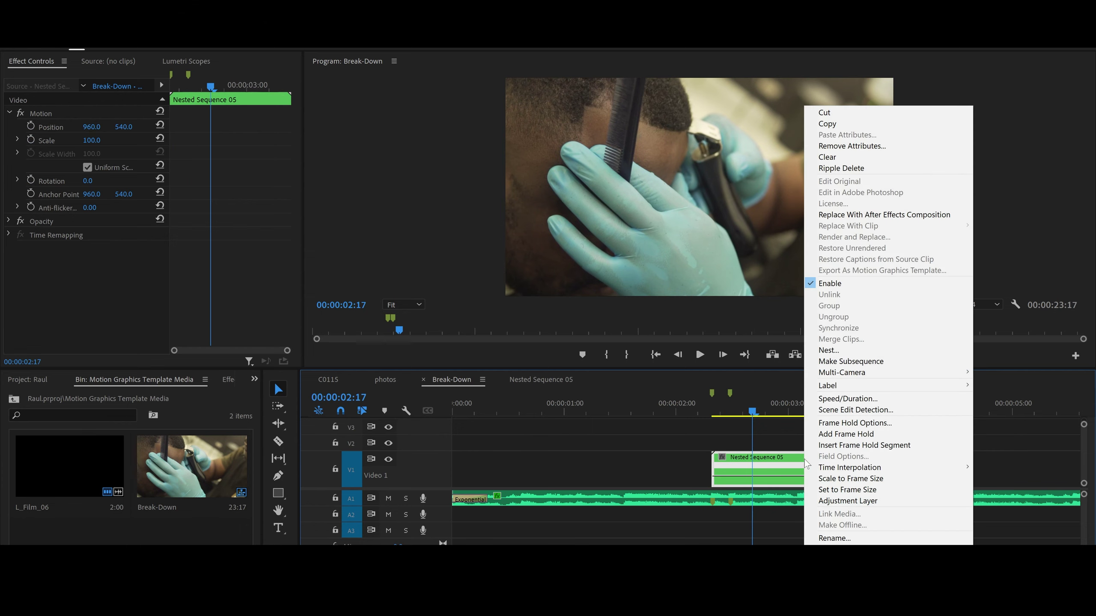
left_click(722, 458)
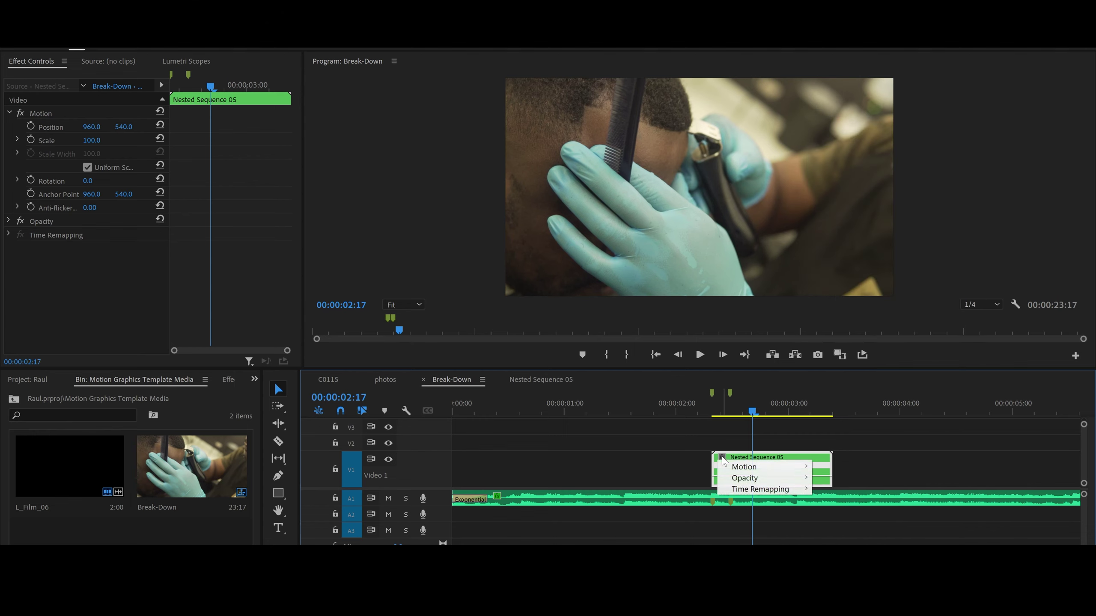
mouse_move(750, 488)
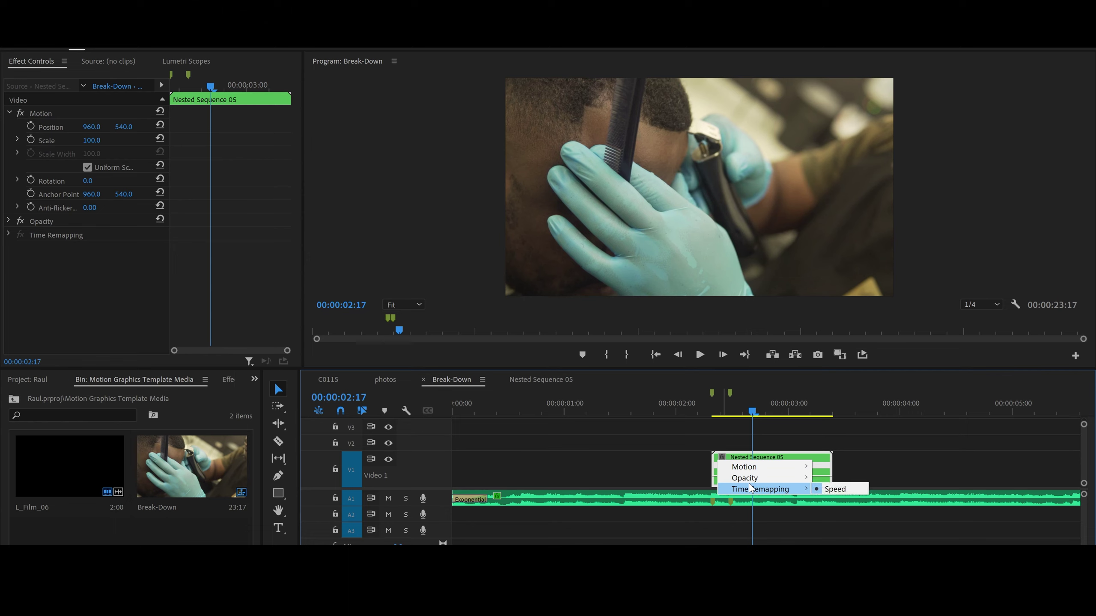
left_click(839, 489)
Add a speed keyframe to Nested Sequence 05 at the 00:00:02:12 marker and create a short reverse-playback segment from it.
left_click(730, 403)
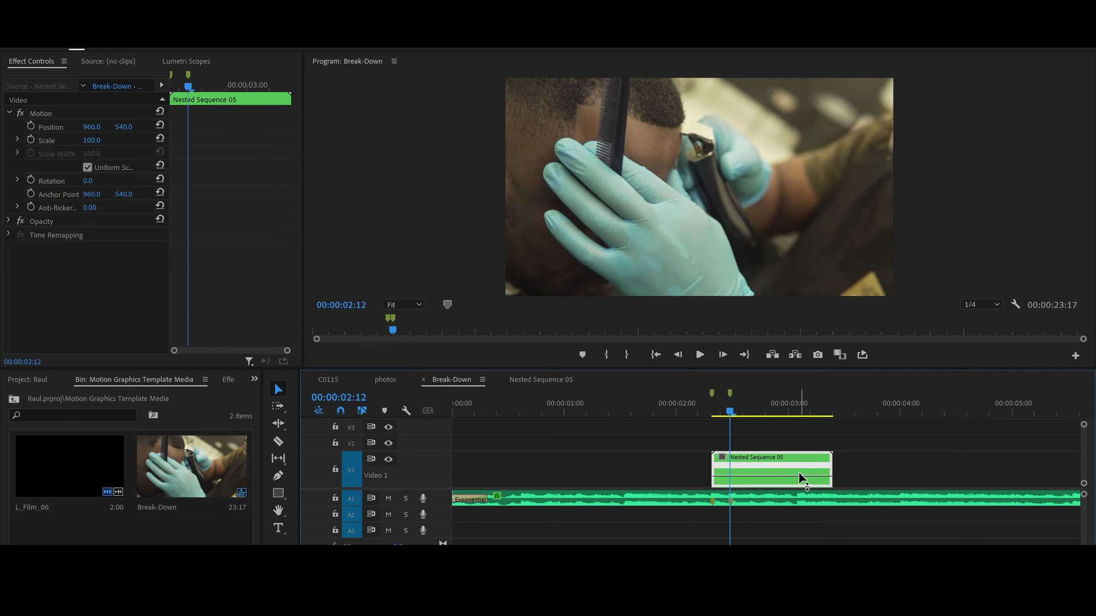
key("p")
key("v")
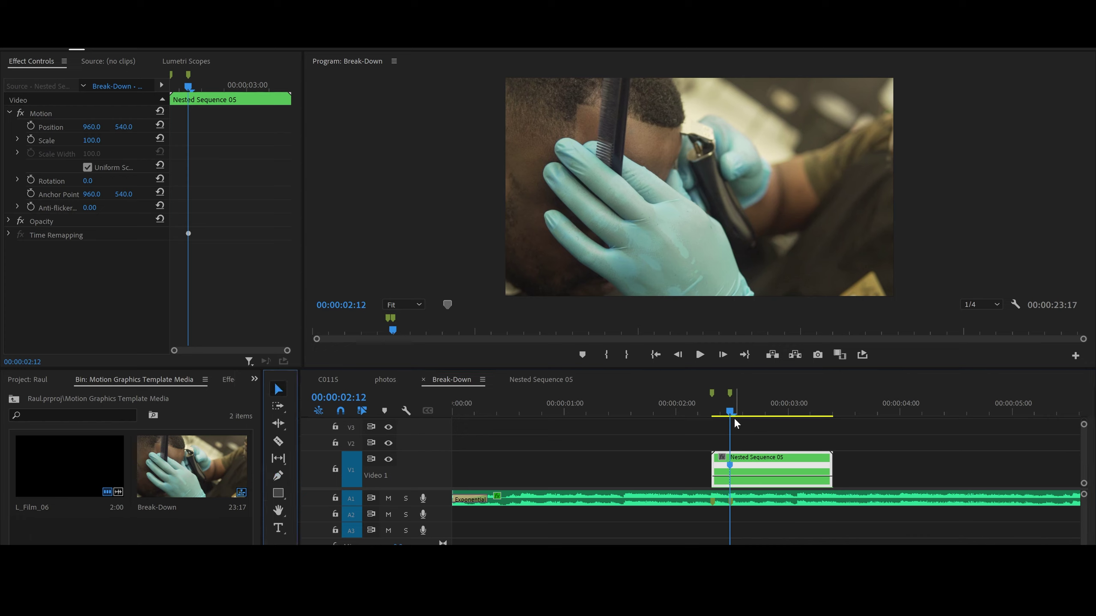
left_click_drag(730, 413, 758, 417)
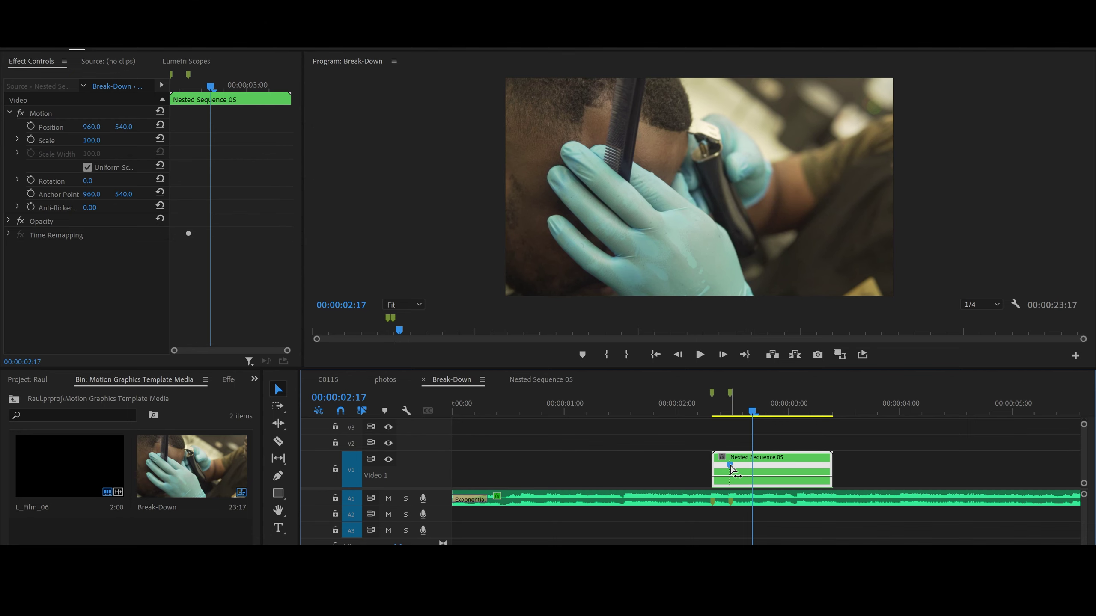
left_click_drag(732, 469, 755, 479)
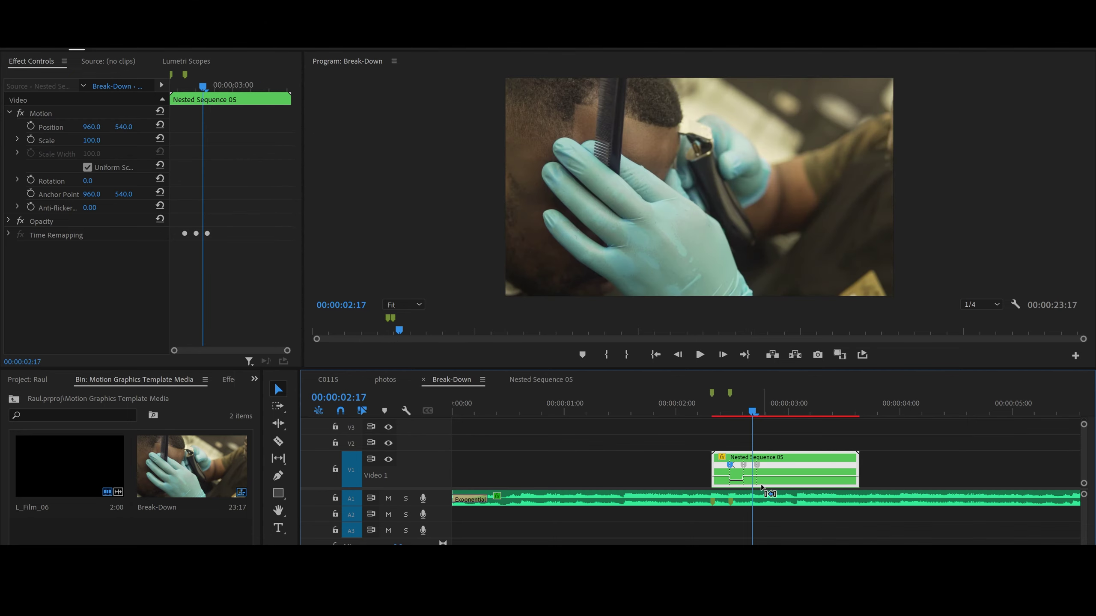
Try a second reverse-playback segment at the middle speed keyframe of Nested Sequence 05 and play the clip from 00:00:02:03.
left_click(744, 466)
left_click_drag(746, 467, 753, 469)
left_click(691, 410)
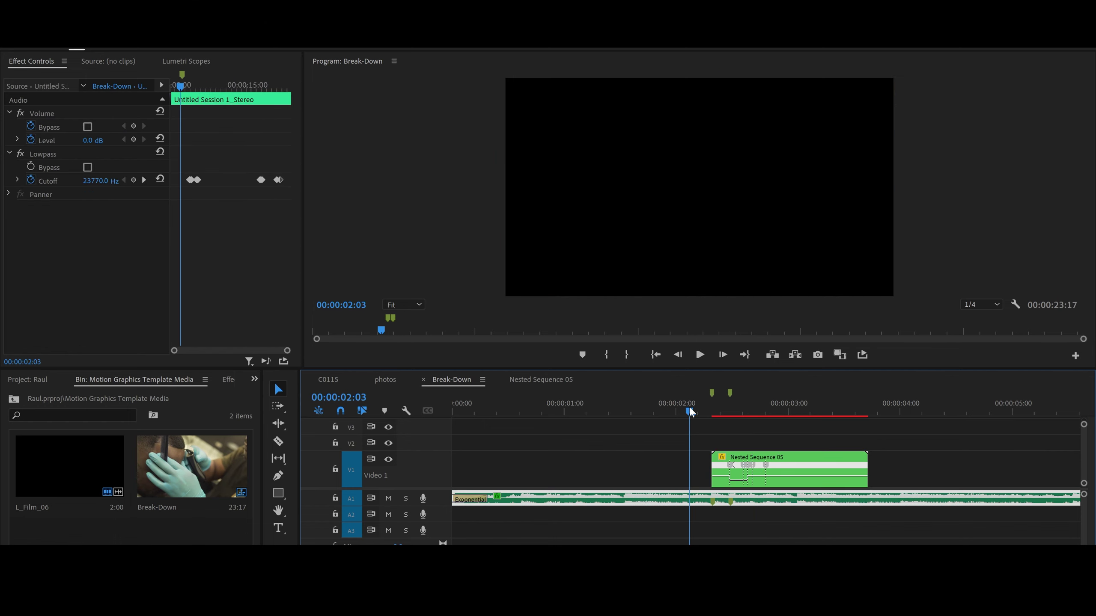
key("space")
left_click(756, 461)
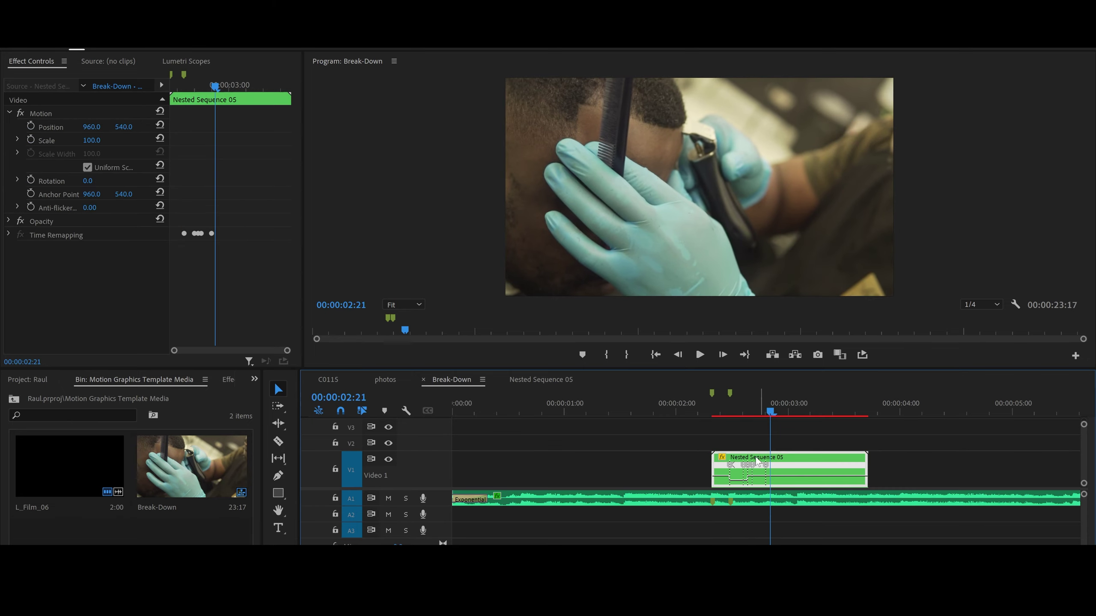
Replay Nested Sequence 05 with both reverse segments from about 00:00:02:05.
left_click(700, 411)
key("space")
key("space")
left_click(699, 411)
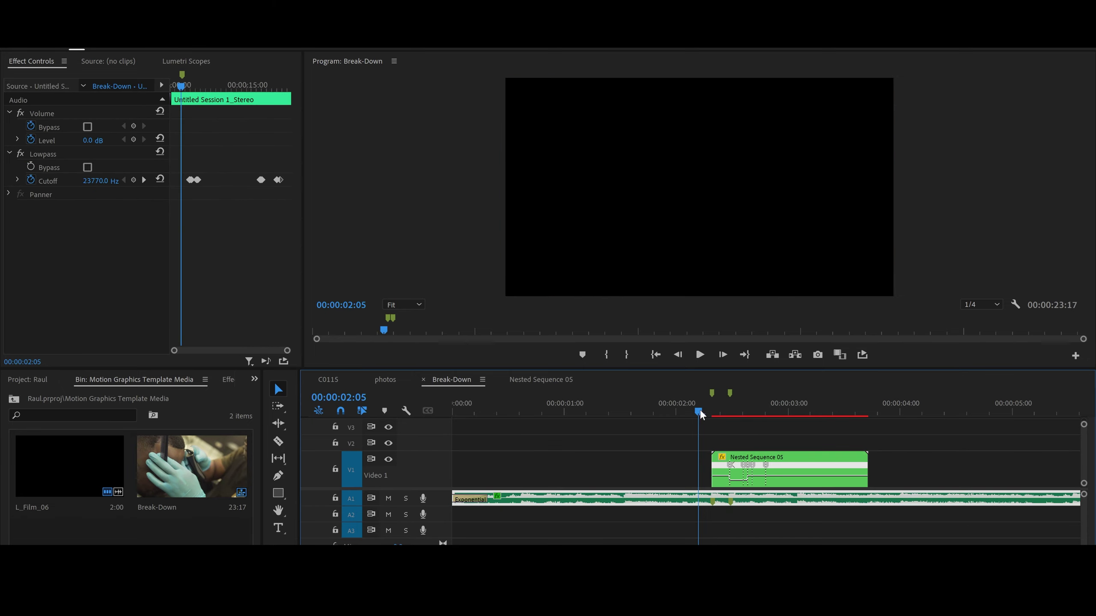
key("space")
left_click(700, 410)
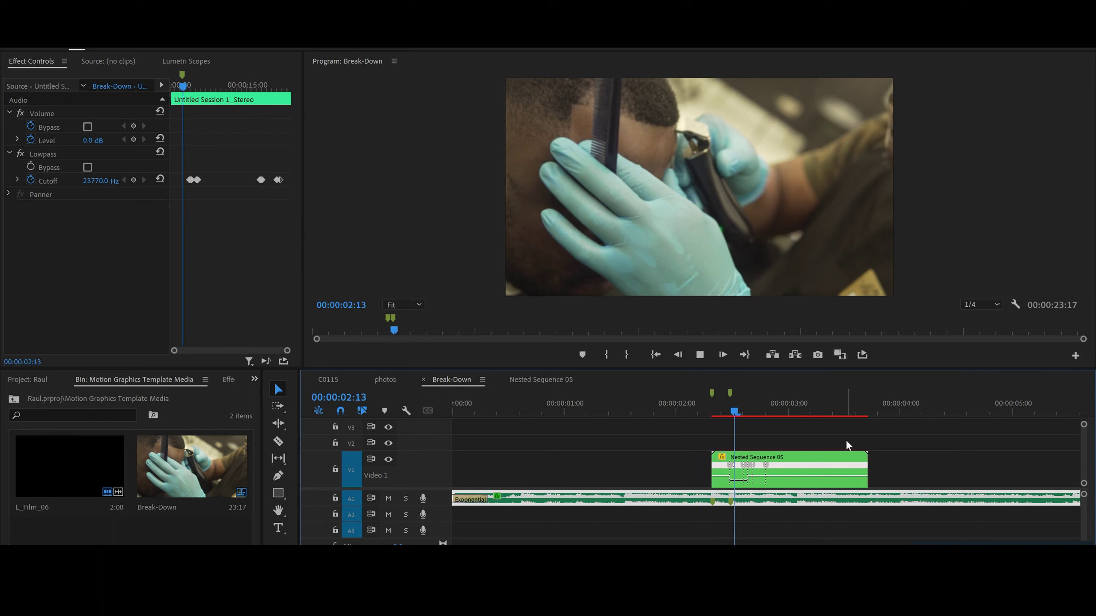
Undo the second reverse segment on Nested Sequence 05 and play the clip from just before its start.
left_click(788, 454)
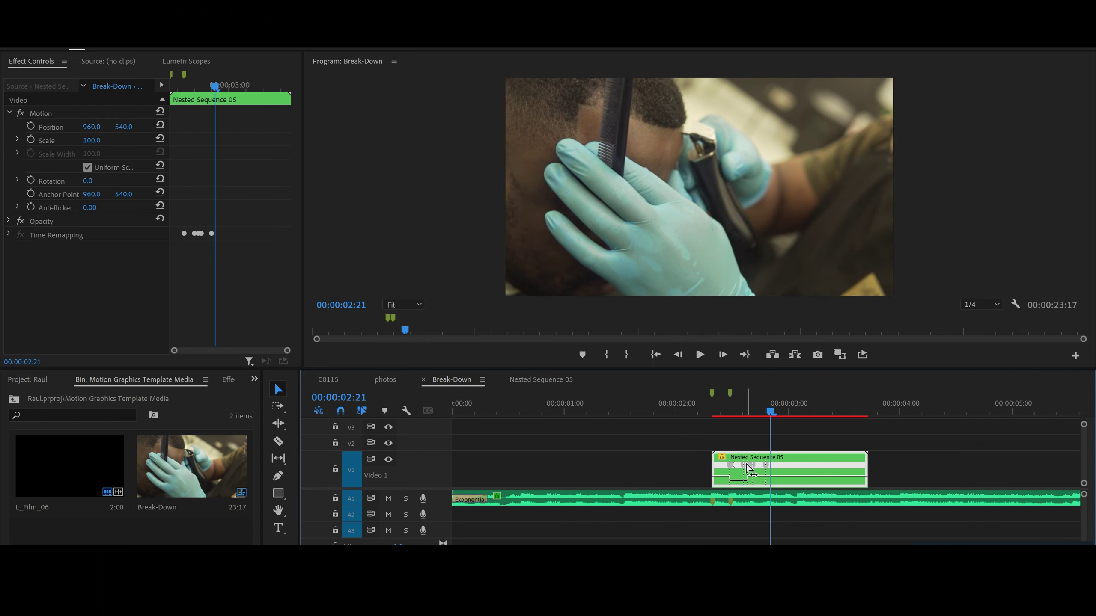
left_click_drag(746, 465, 747, 466)
left_click(699, 409)
key("space")
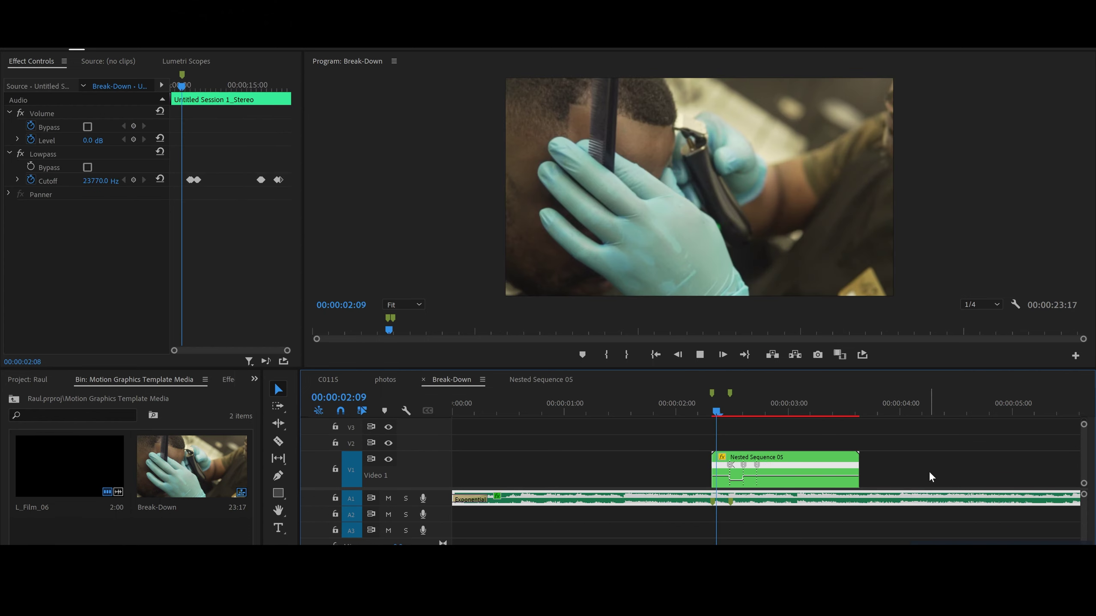
key("space")
Replay the single reverse segment of Nested Sequence 05 twice from just before the clip.
left_click(703, 415)
key("space")
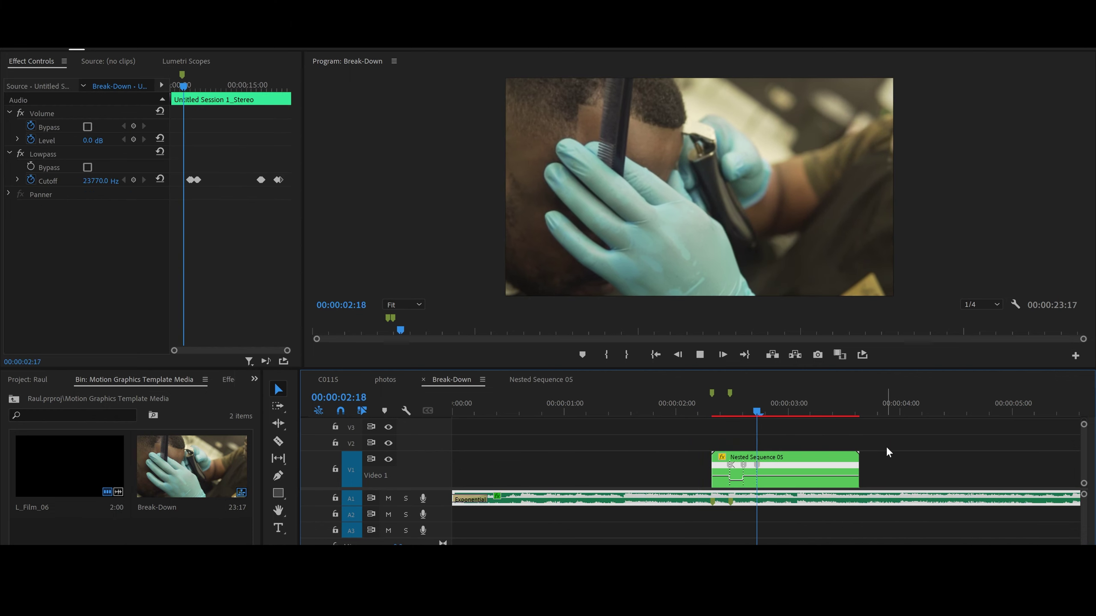
key("space")
left_click(708, 410)
key("space")
key("space")
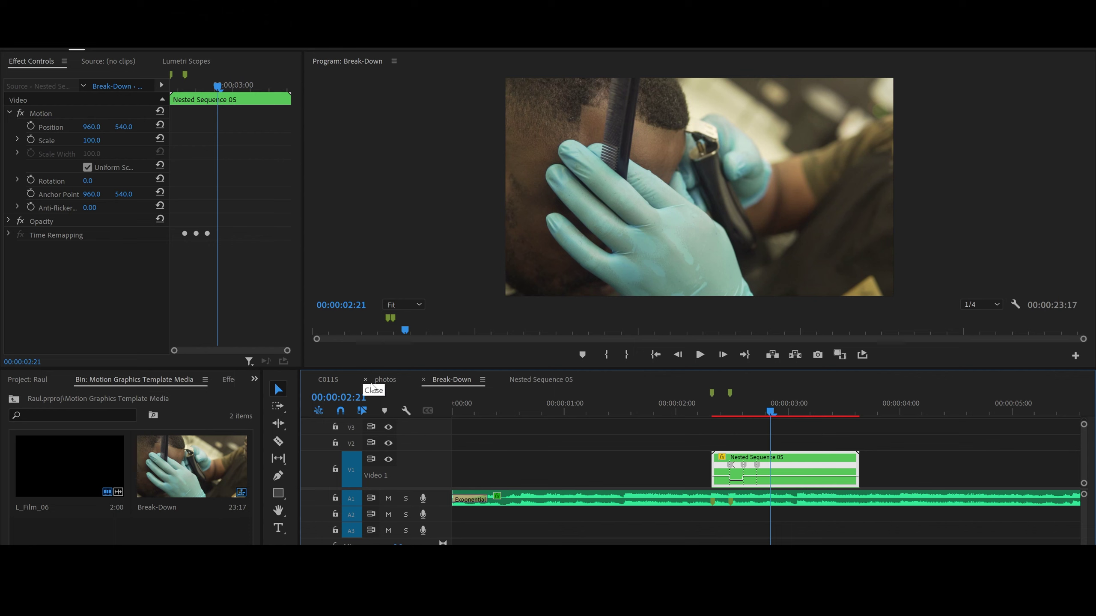
Switch to the C0115 sequence and move the playhead to 00:00:31:17 over the photos clip.
left_click(335, 378)
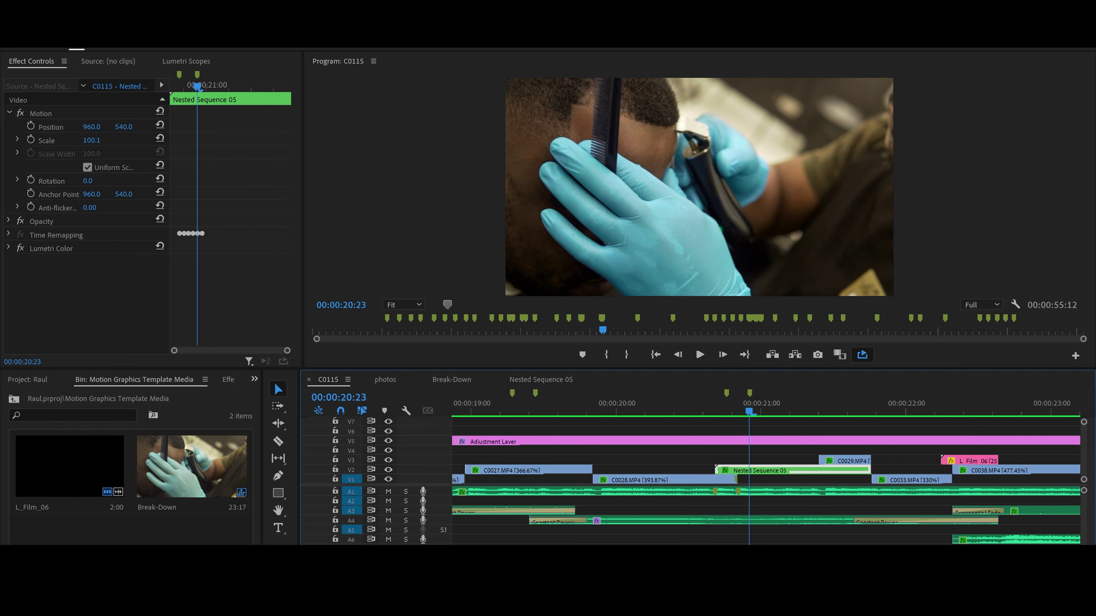
key("minus")
key("minus")
key("minus")
key("minus")
key("minus")
key("minus")
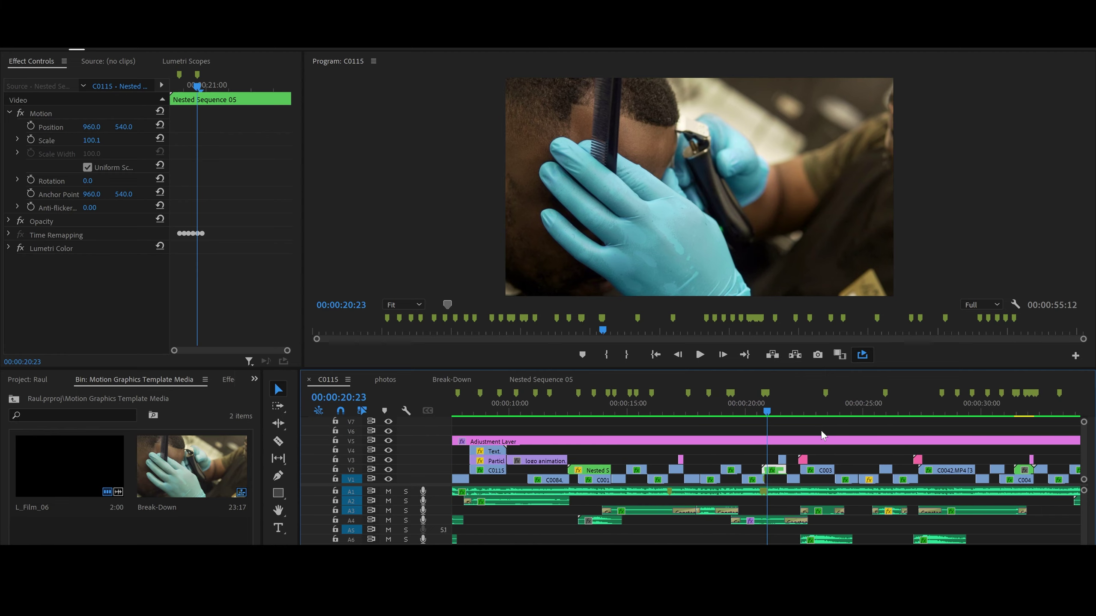
left_click_drag(802, 406, 1023, 439)
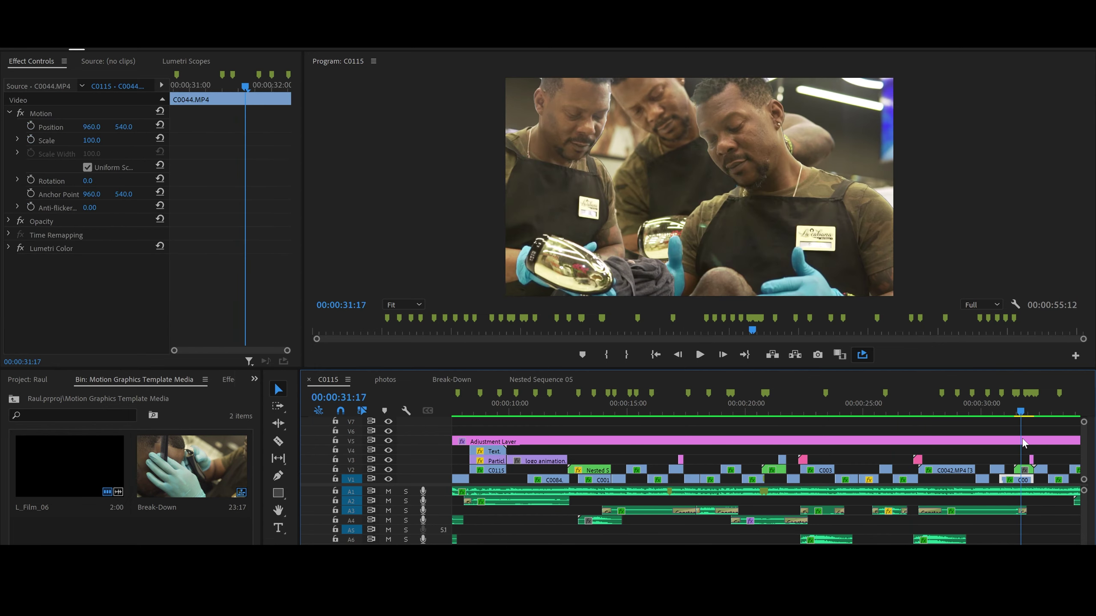
scroll(765, 479, "down", 5)
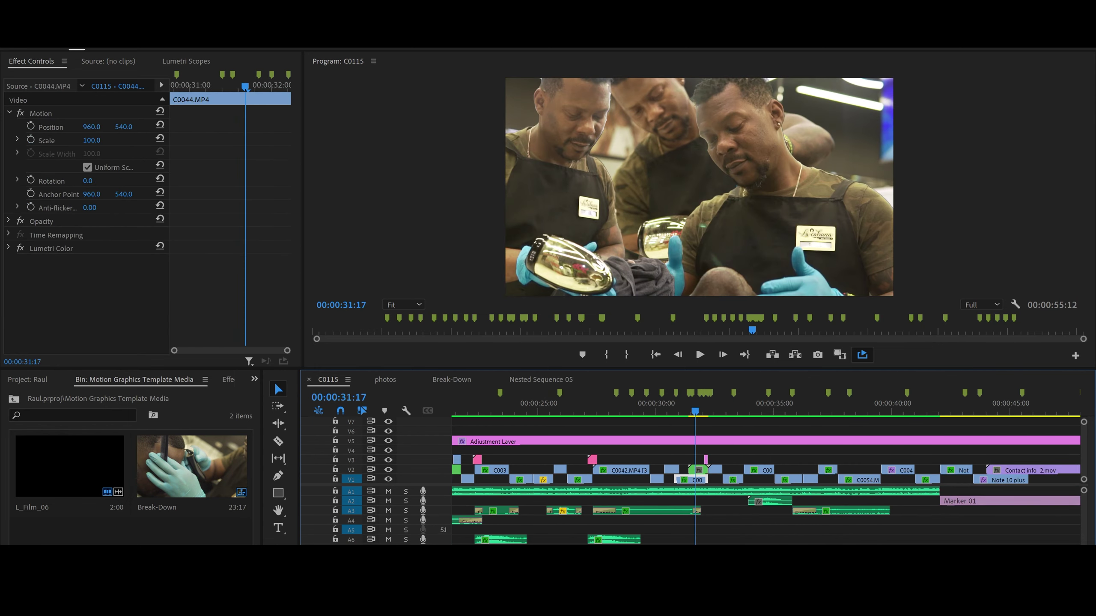
key("equal")
key("equal")
key("equal")
key("equal")
key("equal")
key("equal")
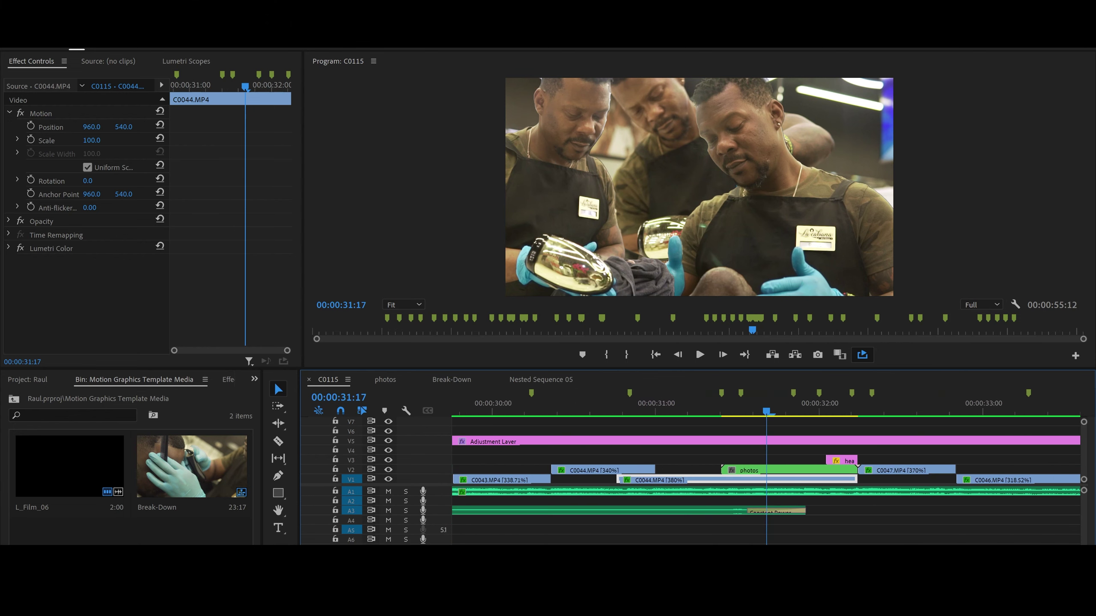
Open the photos nested sequence from V2 and scrub its first frames to examine the stacked cut-out images.
left_click(805, 468)
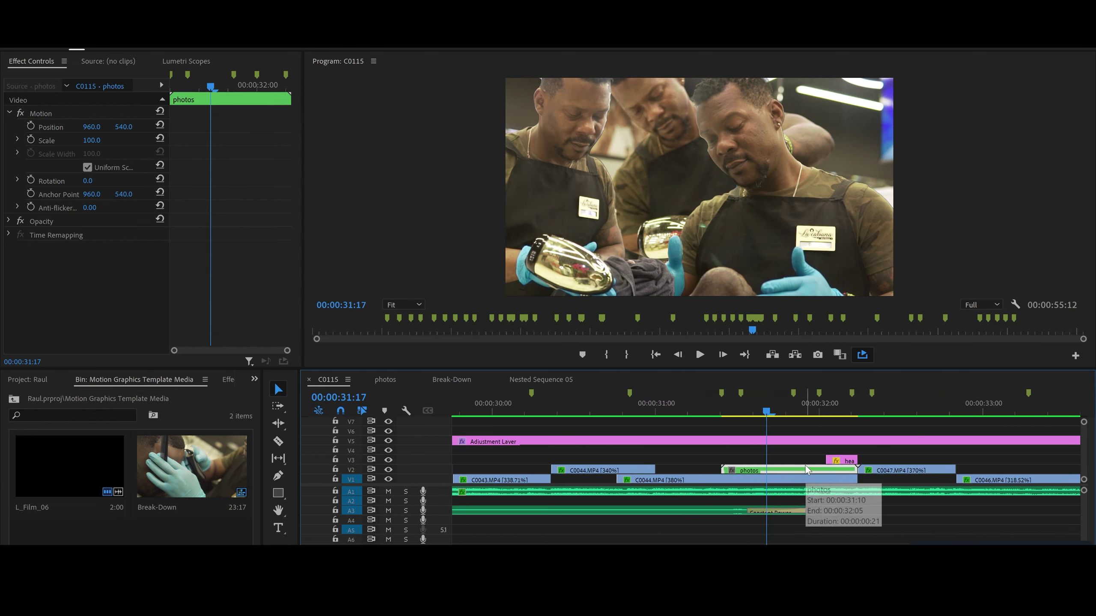
double_click(773, 467)
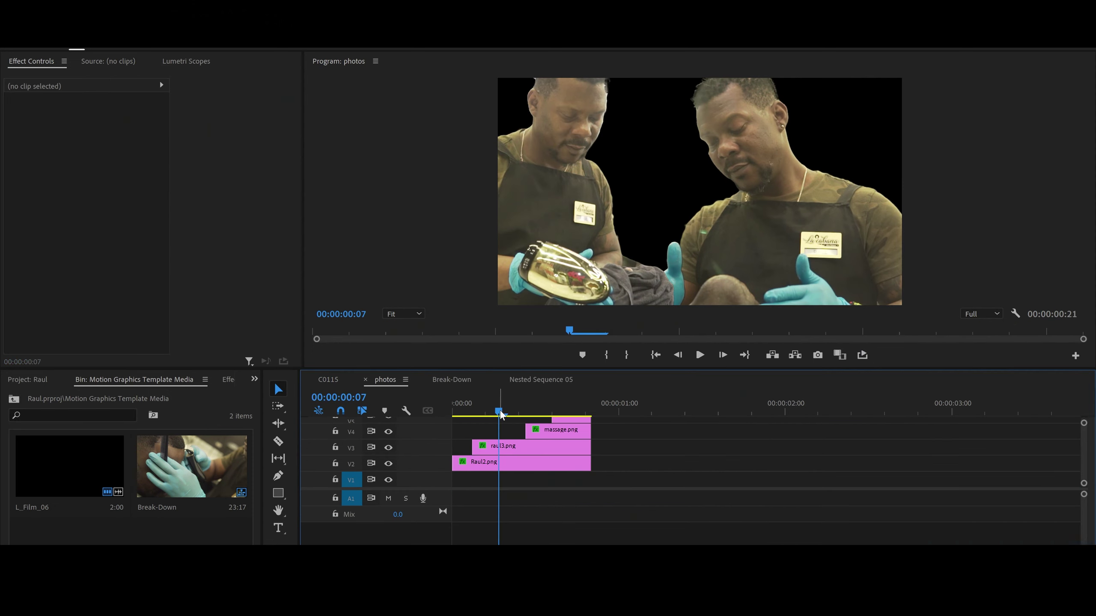
left_click_drag(499, 411, 467, 441)
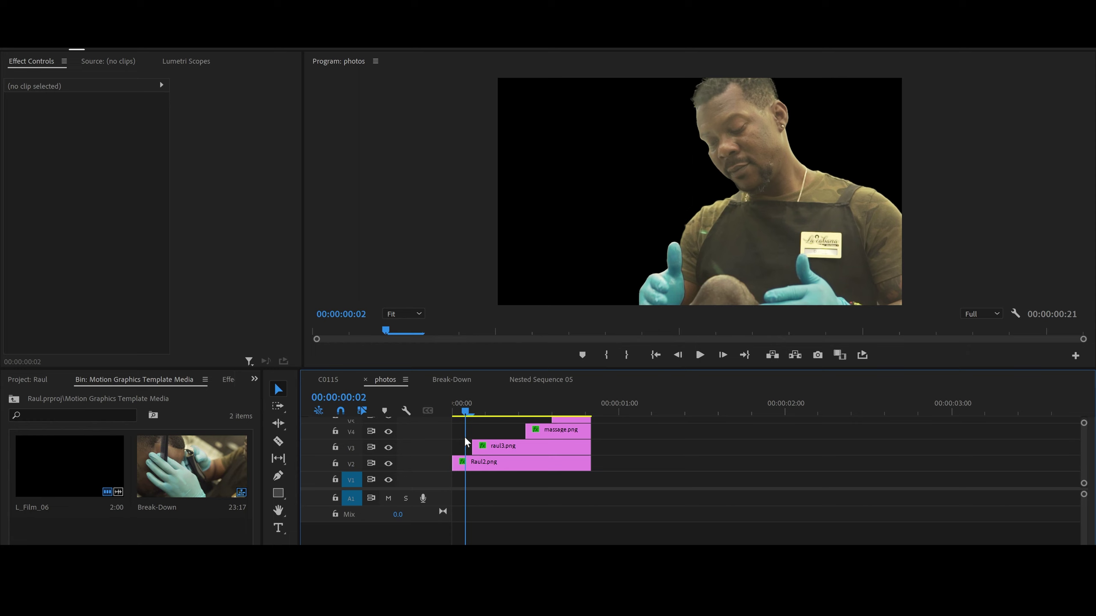
left_click(480, 468)
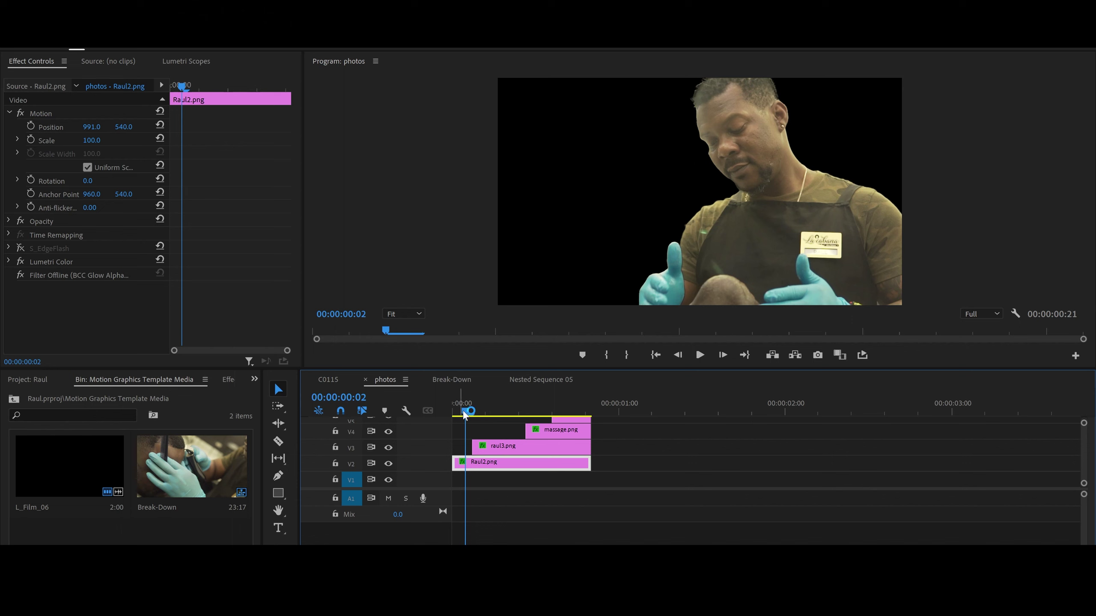
left_click_drag(463, 415, 481, 431)
Return to the C0115 sequence and play the photos section from 00:00:30:22.
left_click(339, 380)
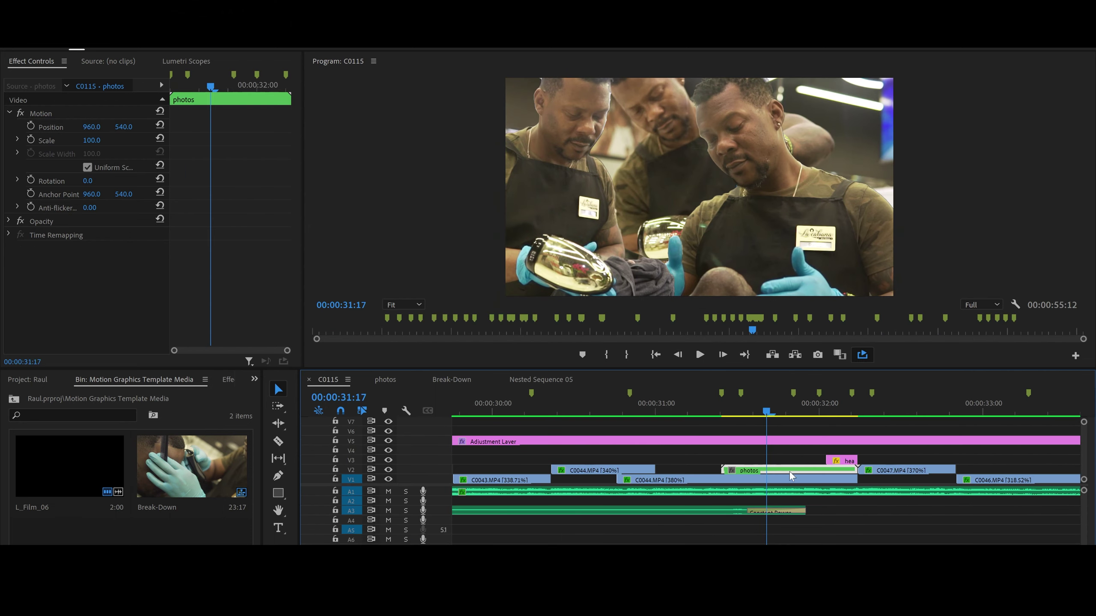
left_click_drag(749, 413, 636, 412)
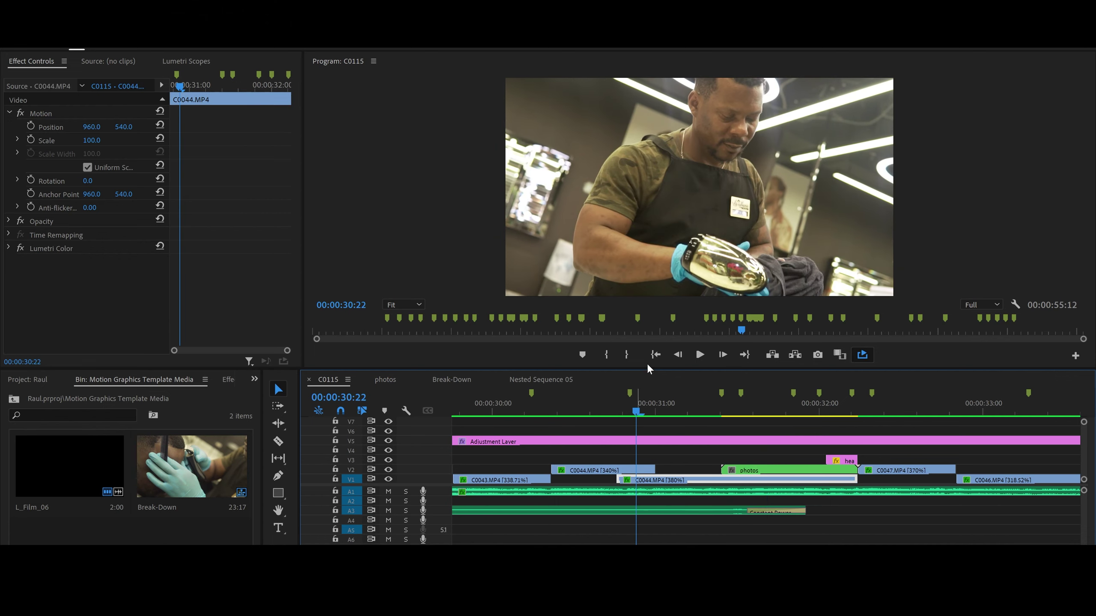
left_click(700, 355)
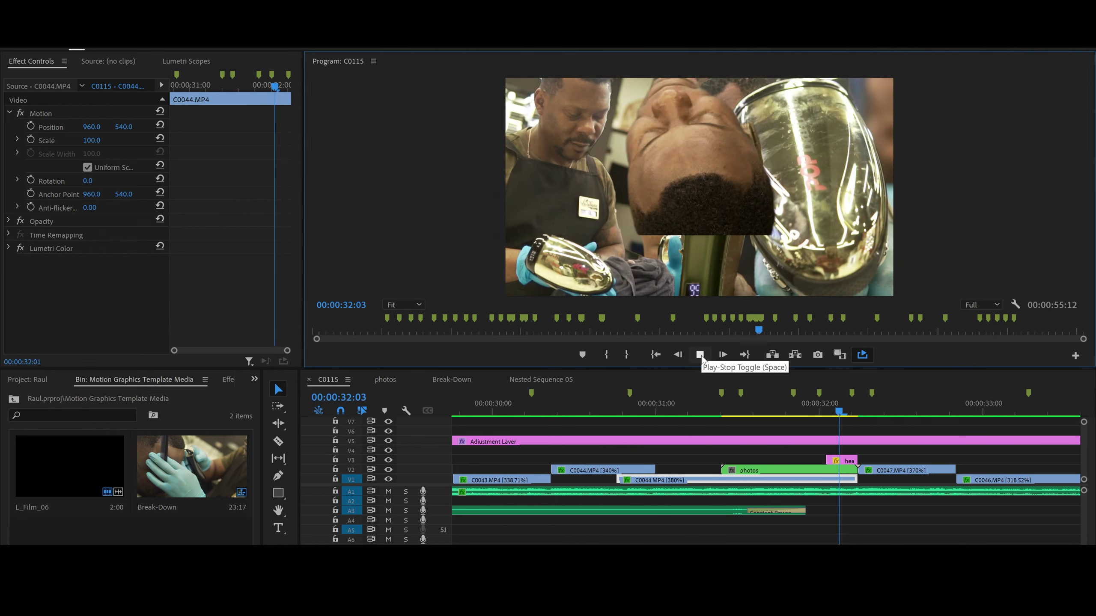
left_click(701, 356)
Replay the photos section from 00:00:31:06 and again from just before the photos clip.
left_click(694, 406)
left_click(695, 357)
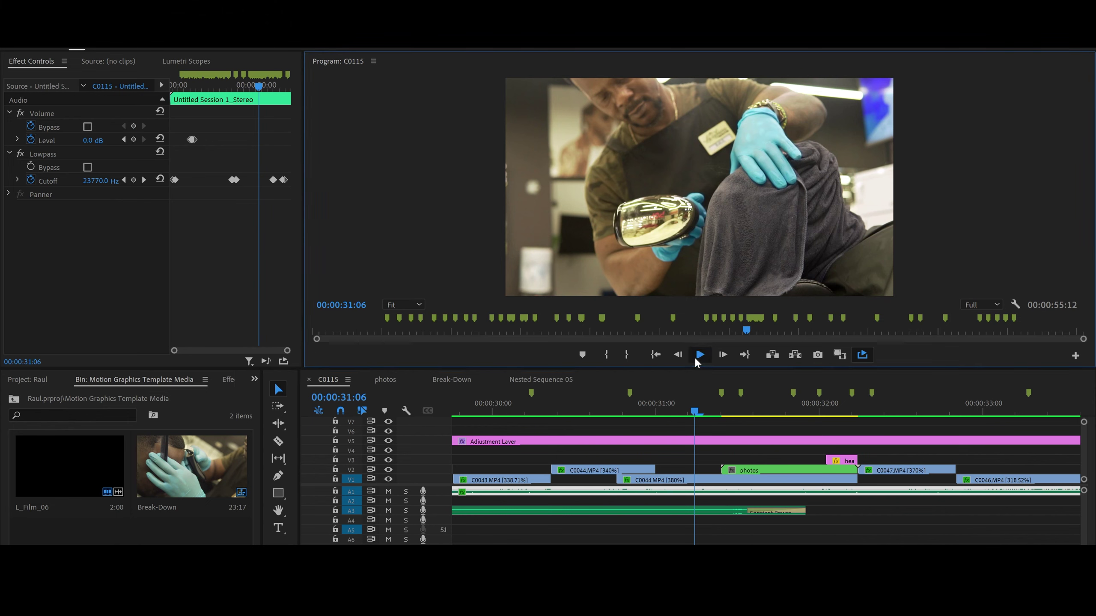
left_click(699, 355)
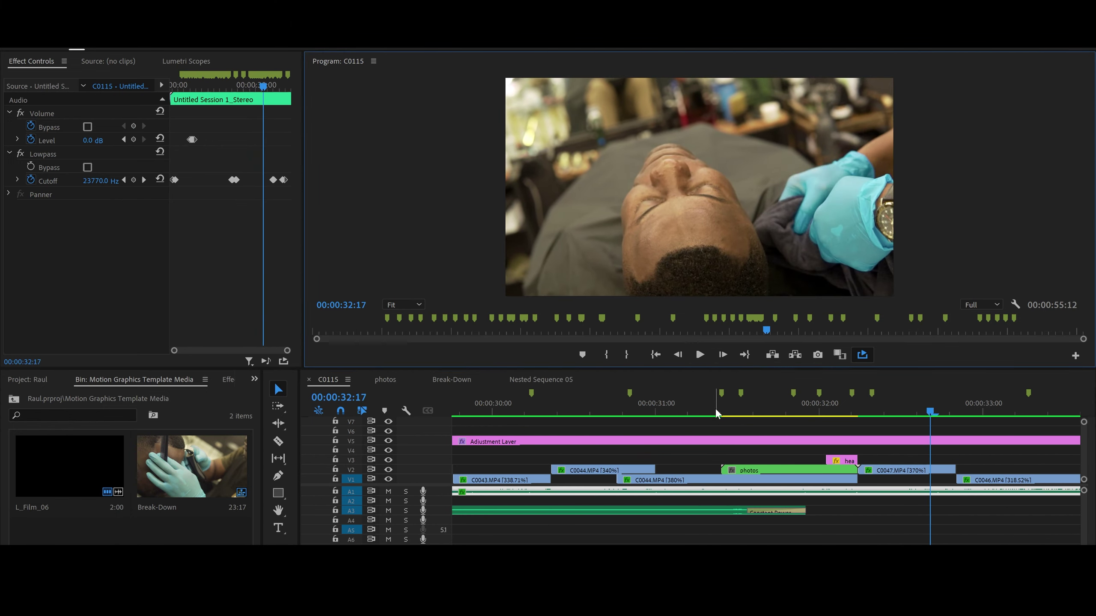
left_click(715, 410)
left_click(700, 354)
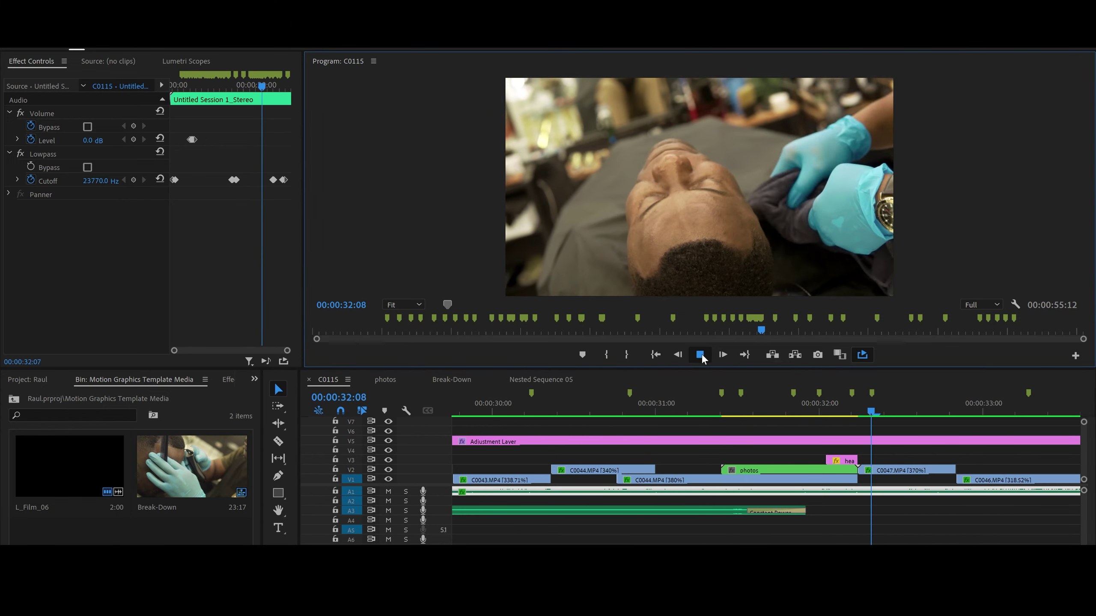
left_click(700, 354)
Examine the cut from the head image to C0047.MP4, comparing the frames at 00:00:32:06, 00:00:32:04 and 00:00:32:05.
left_click_drag(894, 411, 864, 427)
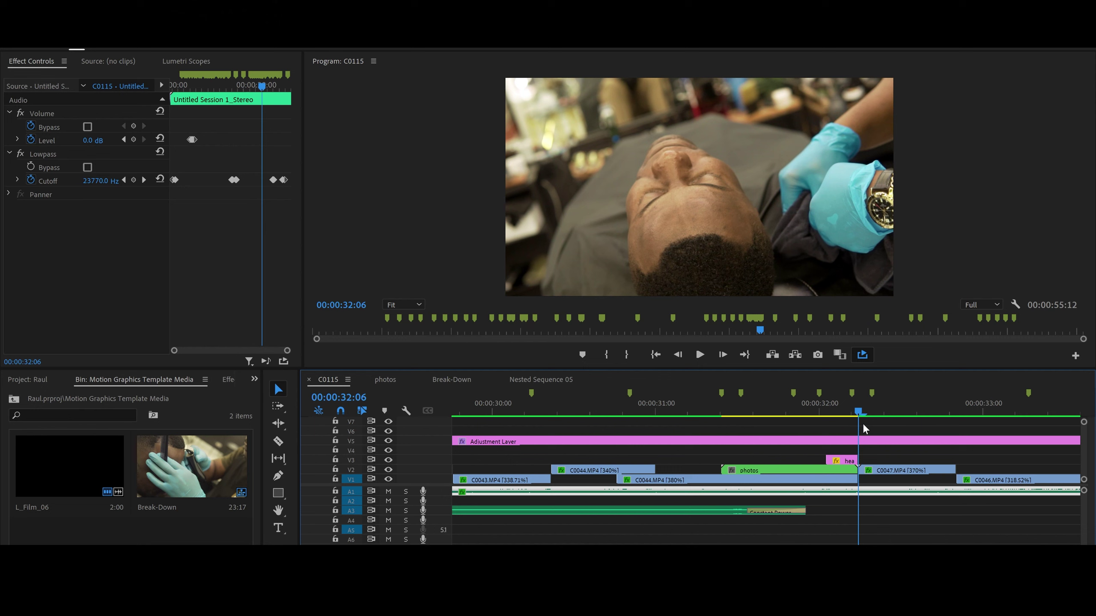
left_click(876, 468)
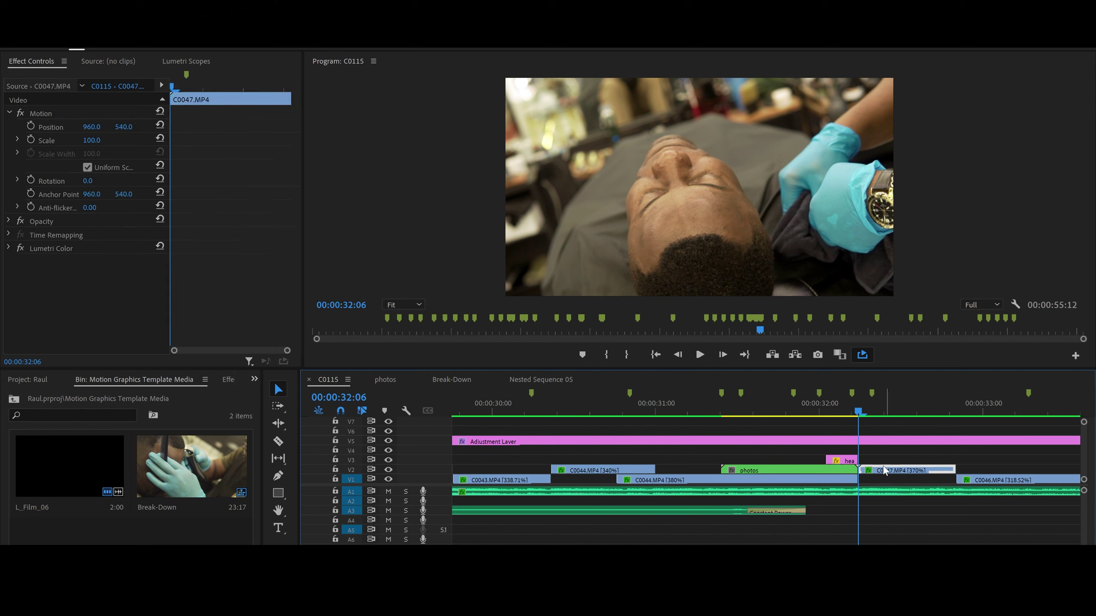
left_click(849, 411)
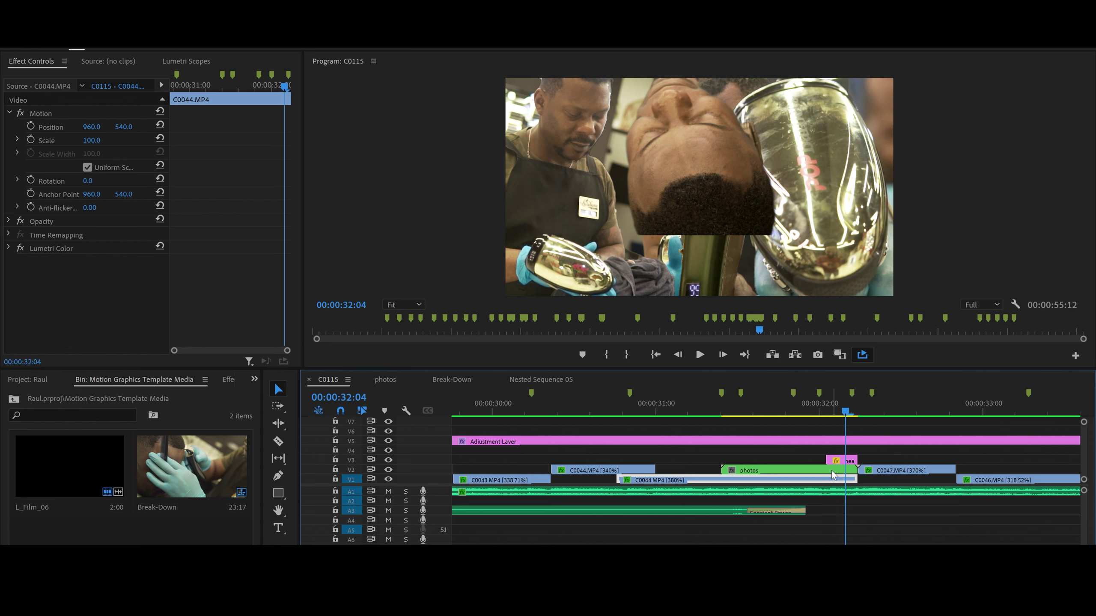
key("Right")
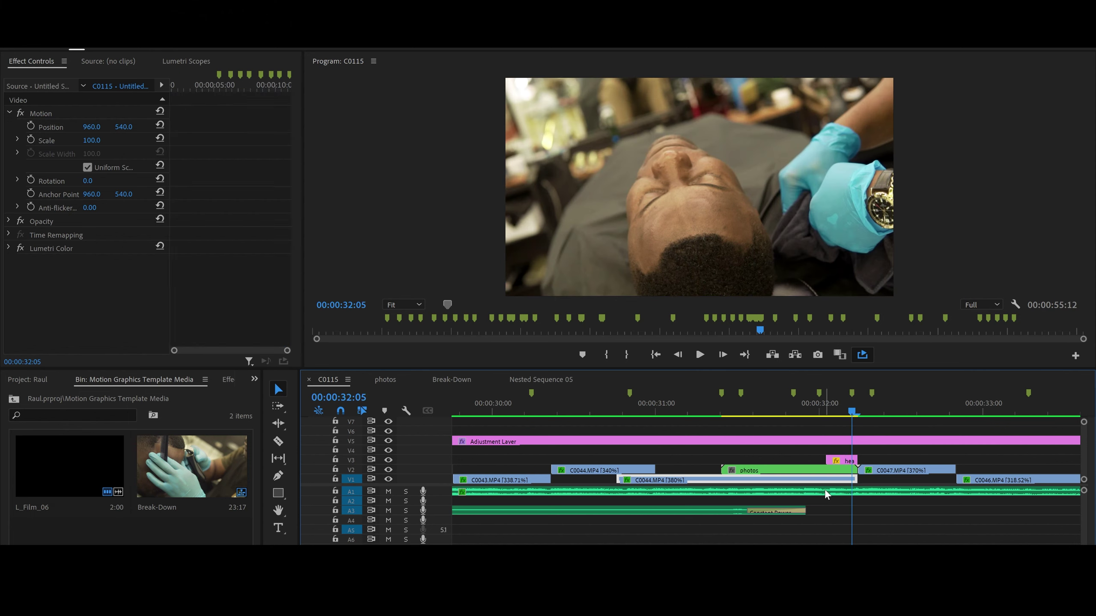
Step back frame by frame through the head image overlay to 00:00:32:01 and select the head.psd clip on V3.
key("Left")
key("Left")
key("Left")
key("Left")
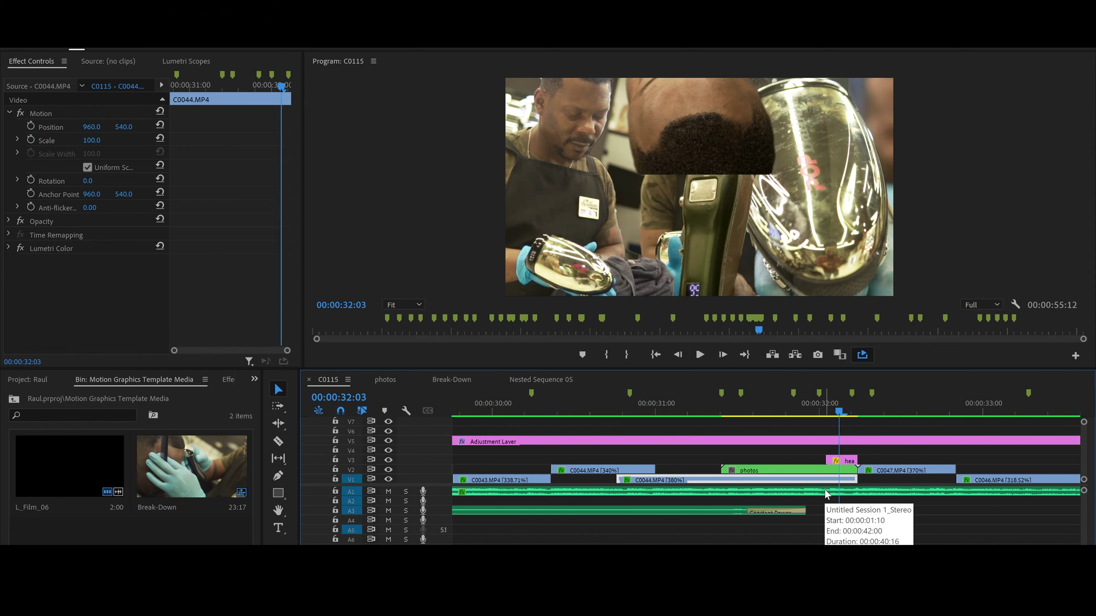
left_click(839, 461)
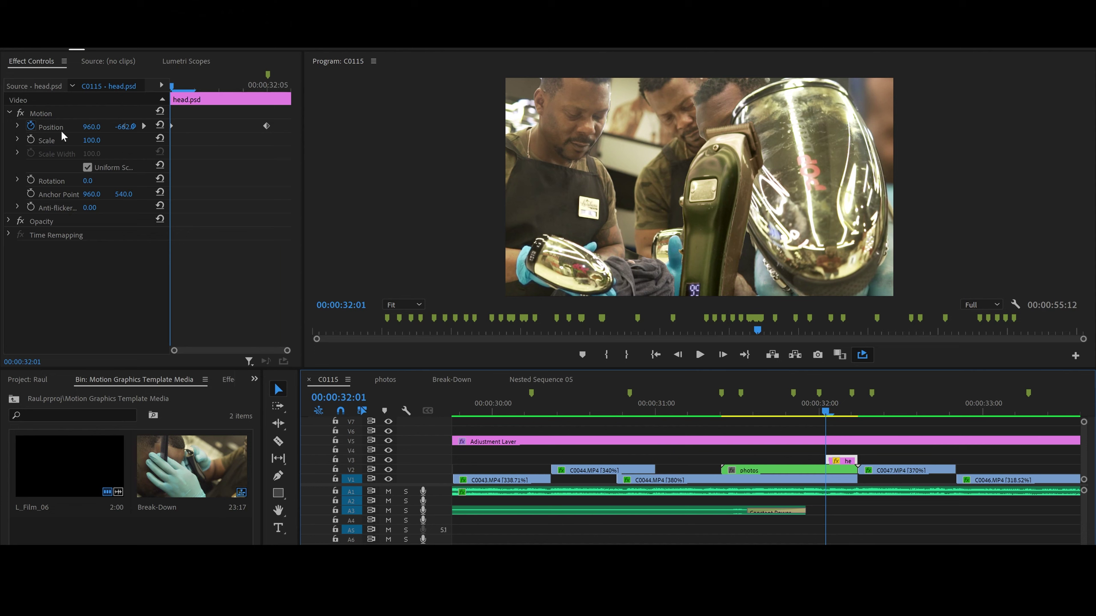
Examine the Position keyframes of head.psd and step forward through its movement to 00:00:32:06.
left_click(171, 126)
key("Right")
key("Right")
key("Right")
key("Right")
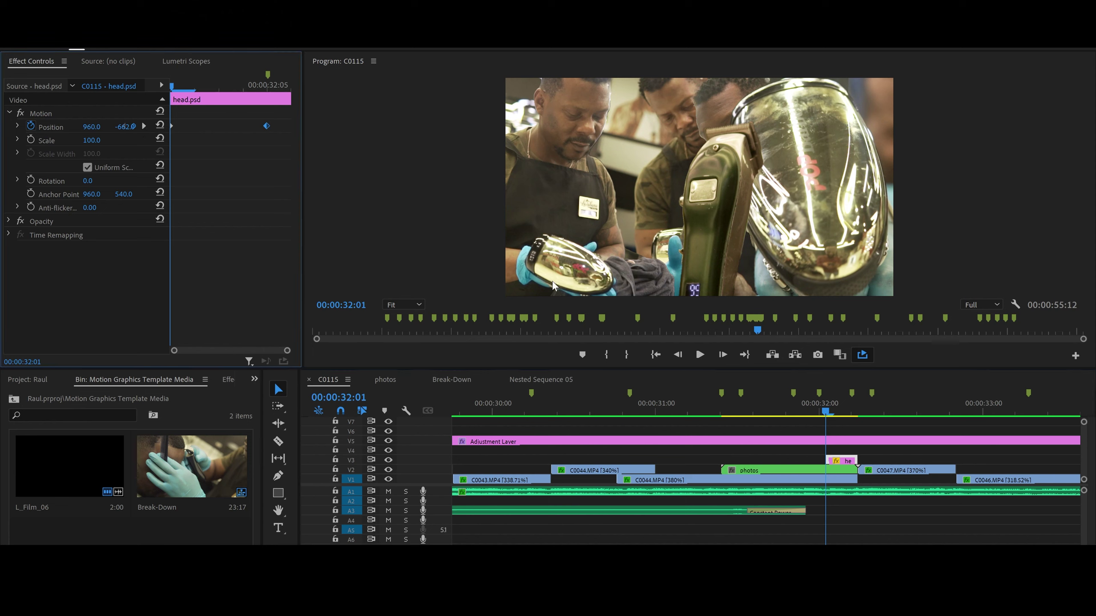
key("Right")
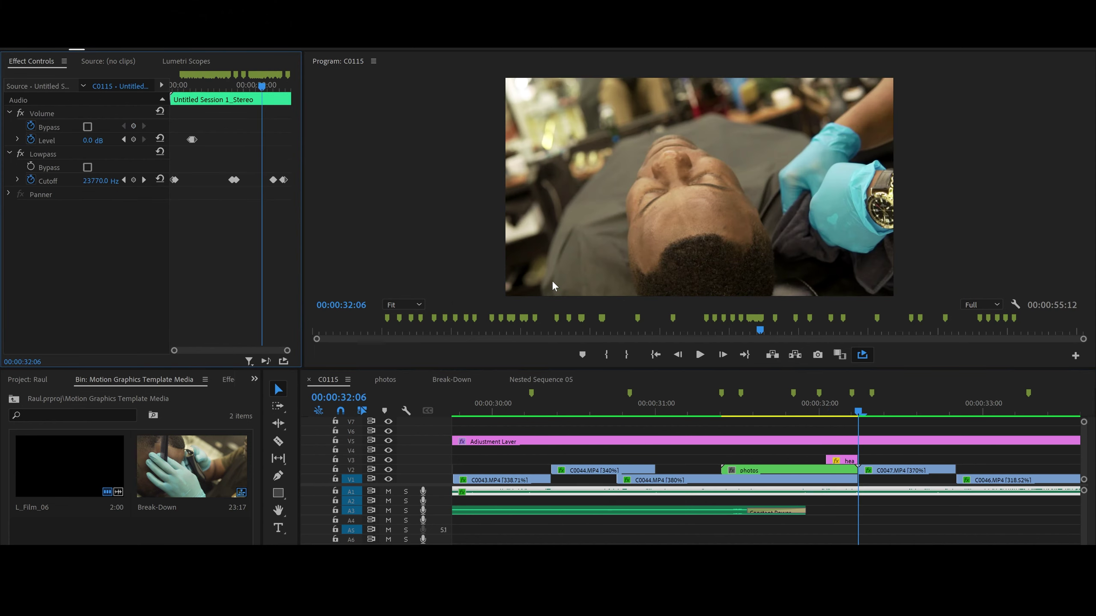
Play the photos section twice from 00:00:31:00 through the cut to C0047.MP4.
left_click(653, 405)
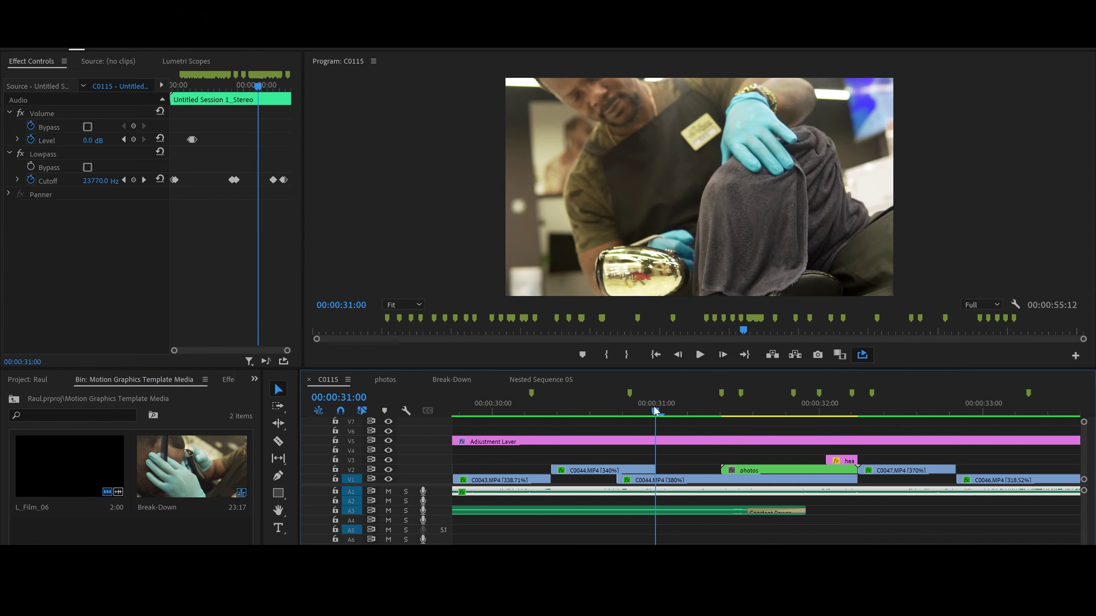
key("space")
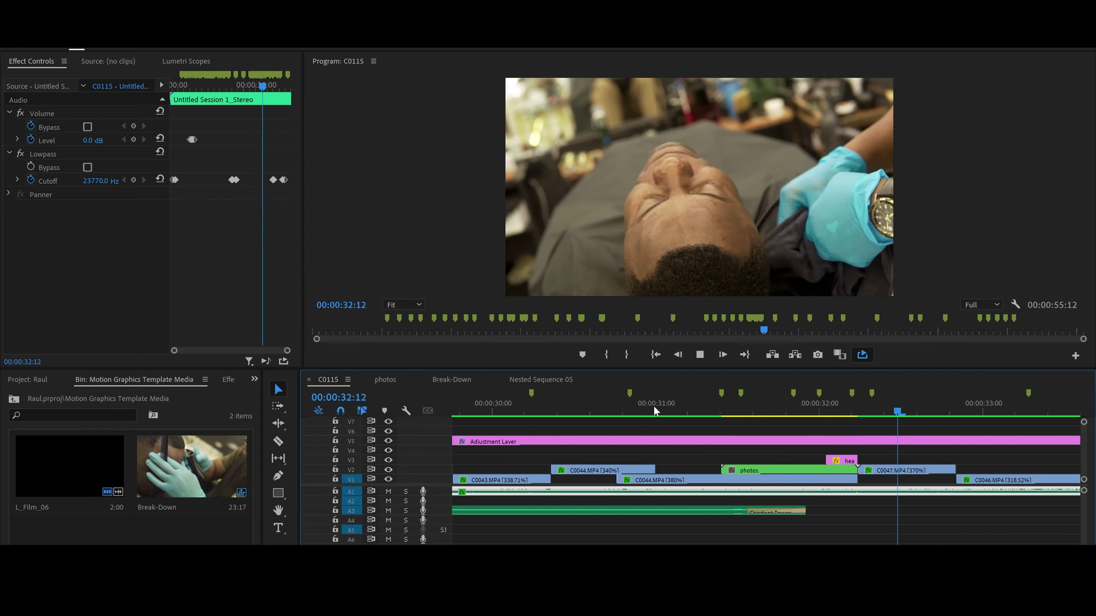
key("space")
left_click(653, 405)
key("space")
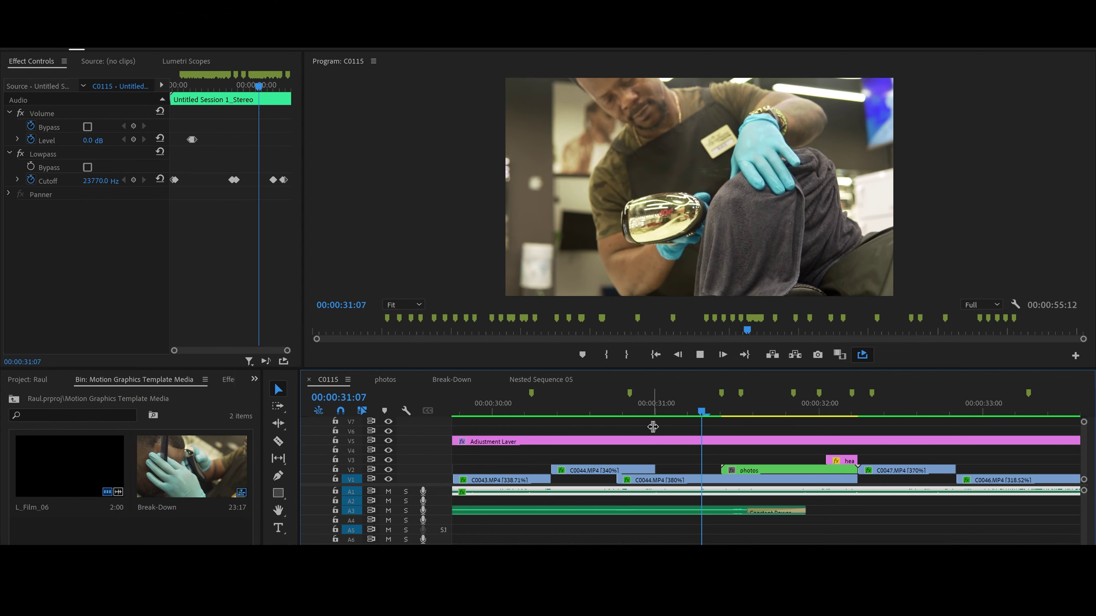
key("space")
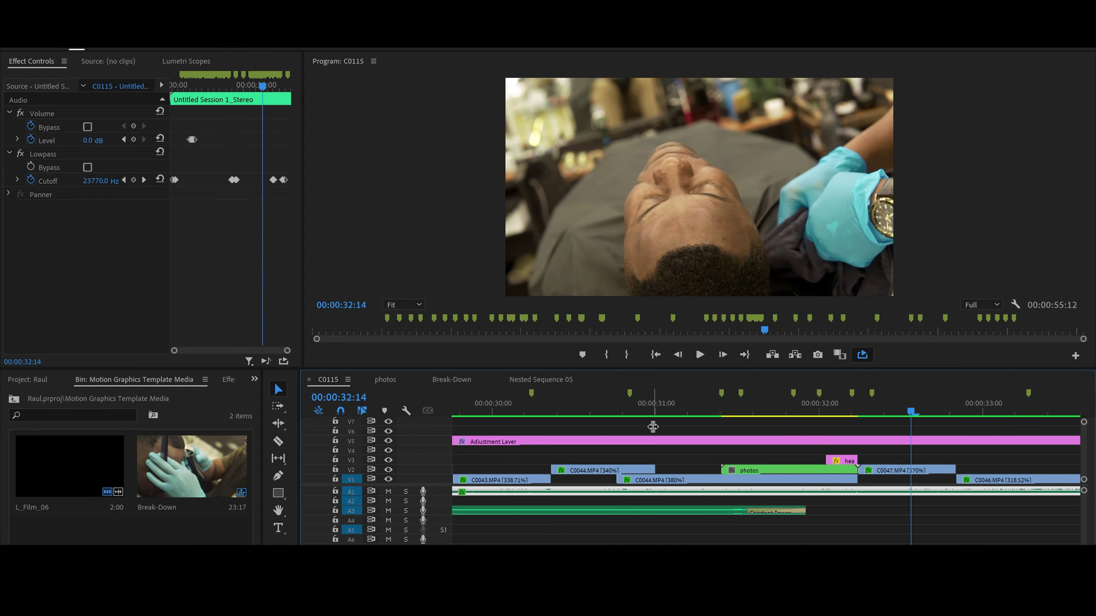
Show the entire C0115 sequence in the timeline and play from 00:00:32:14 to 00:00:38:07.
key("minus")
key("minus")
key("minus")
key("minus")
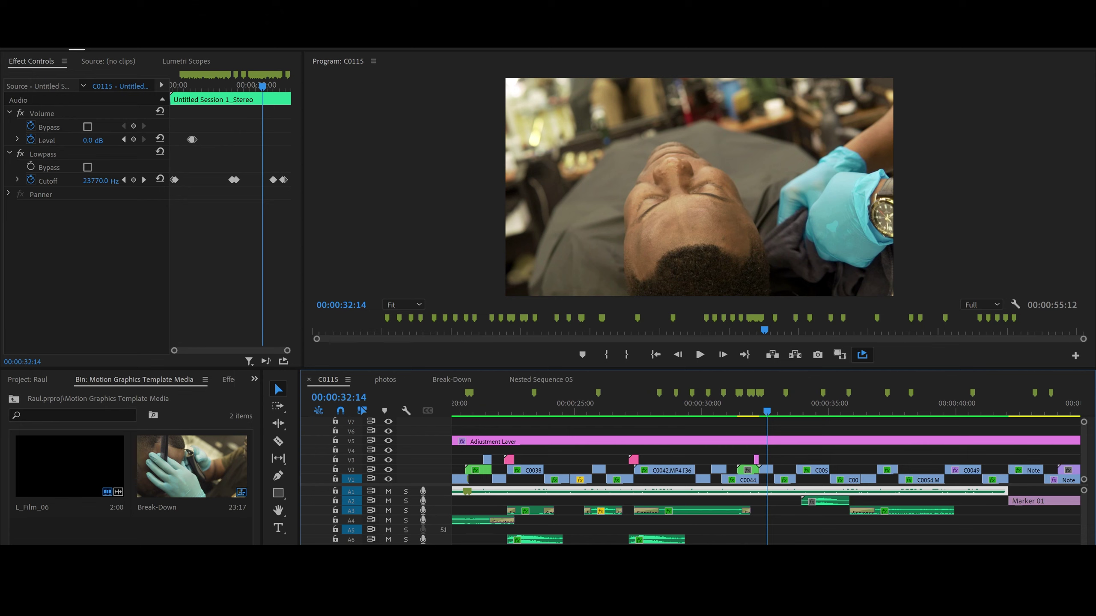
key("minus")
key("minus")
key("minus")
key("minus")
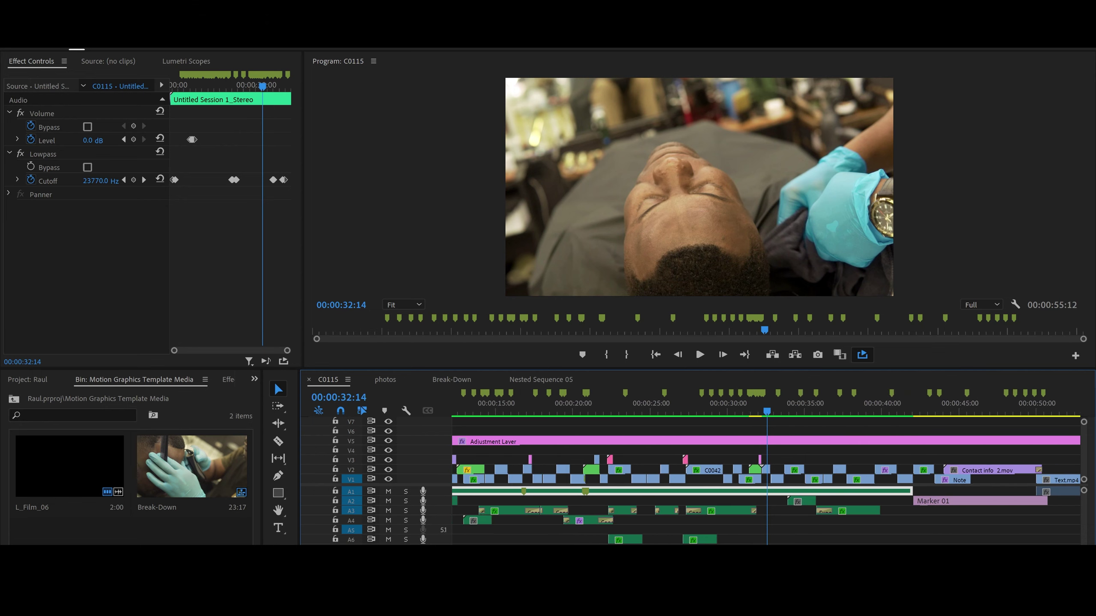
scroll(766, 479, "up", 1)
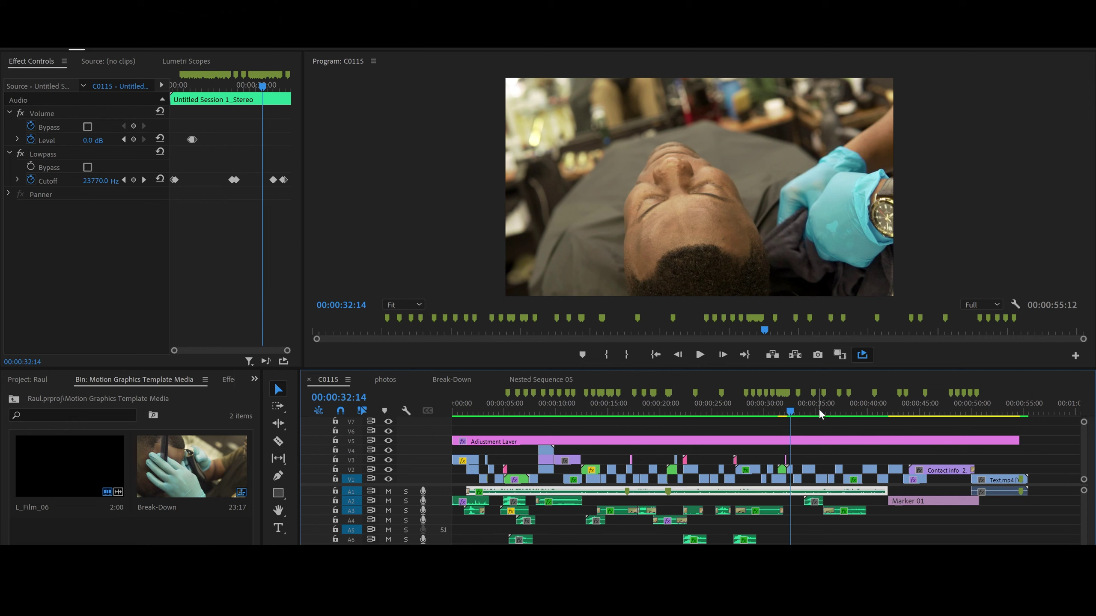
key("space")
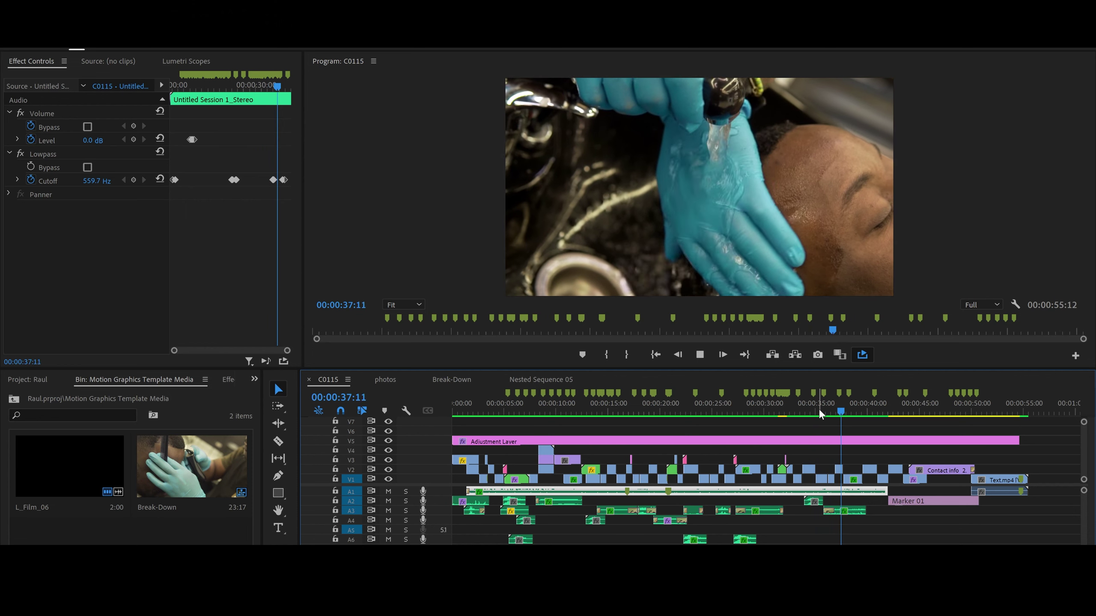
key("space")
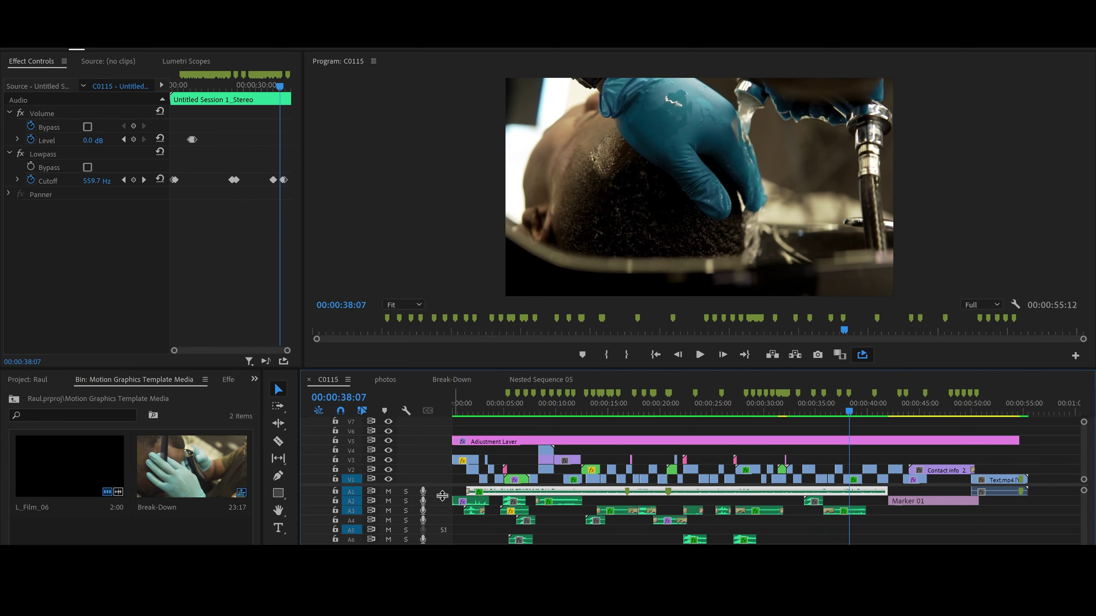
Enlarge the A1 music track to show its waveform and replay the hair-washing section from 00:00:35:22.
left_click_drag(442, 496, 438, 514)
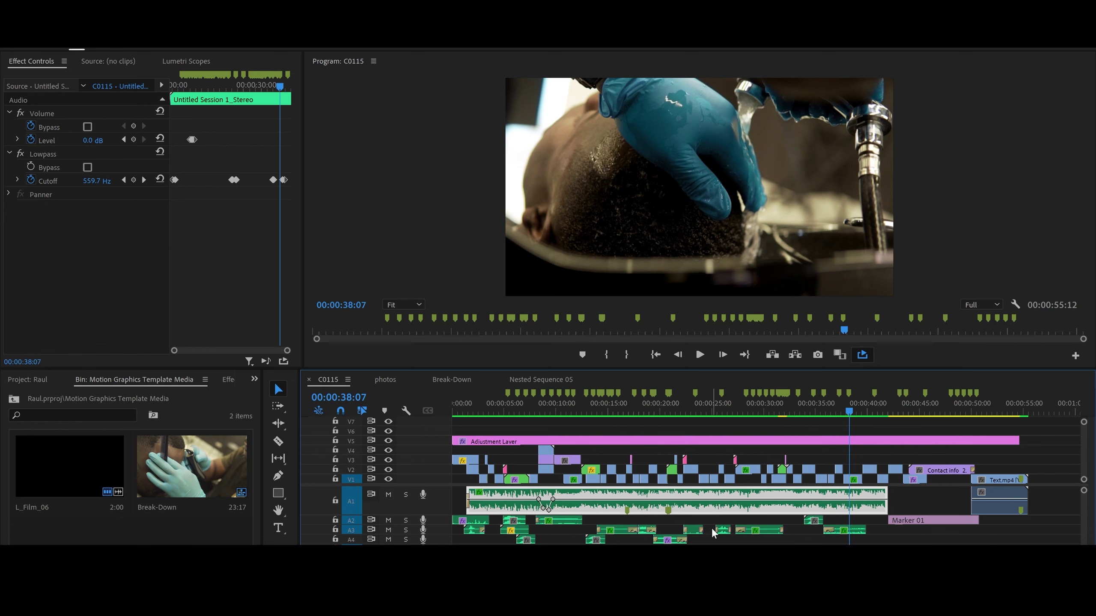
left_click_drag(832, 412, 826, 411)
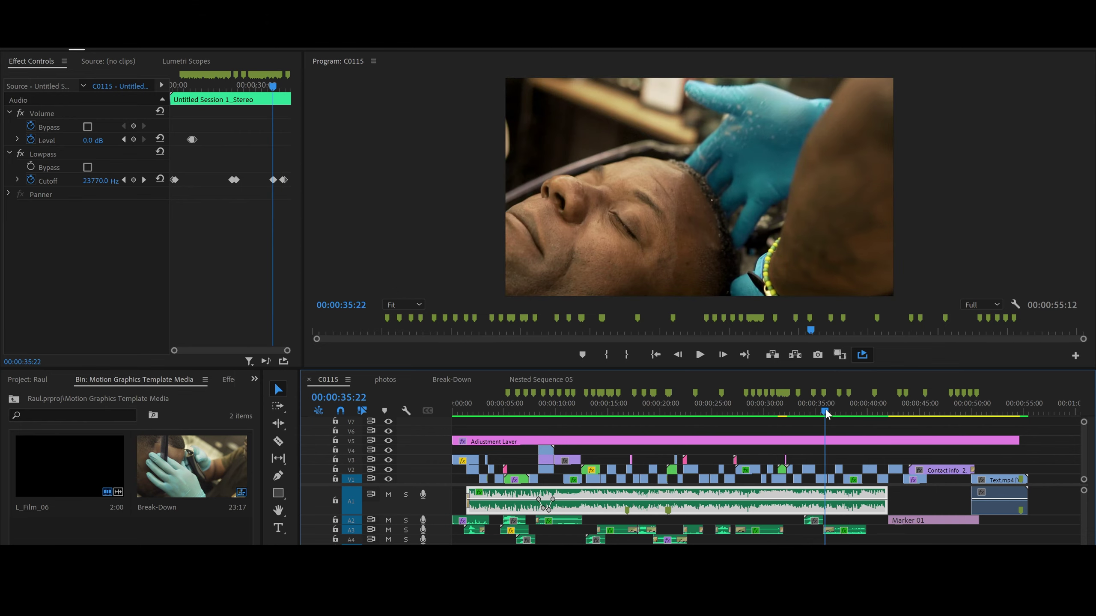
key("space")
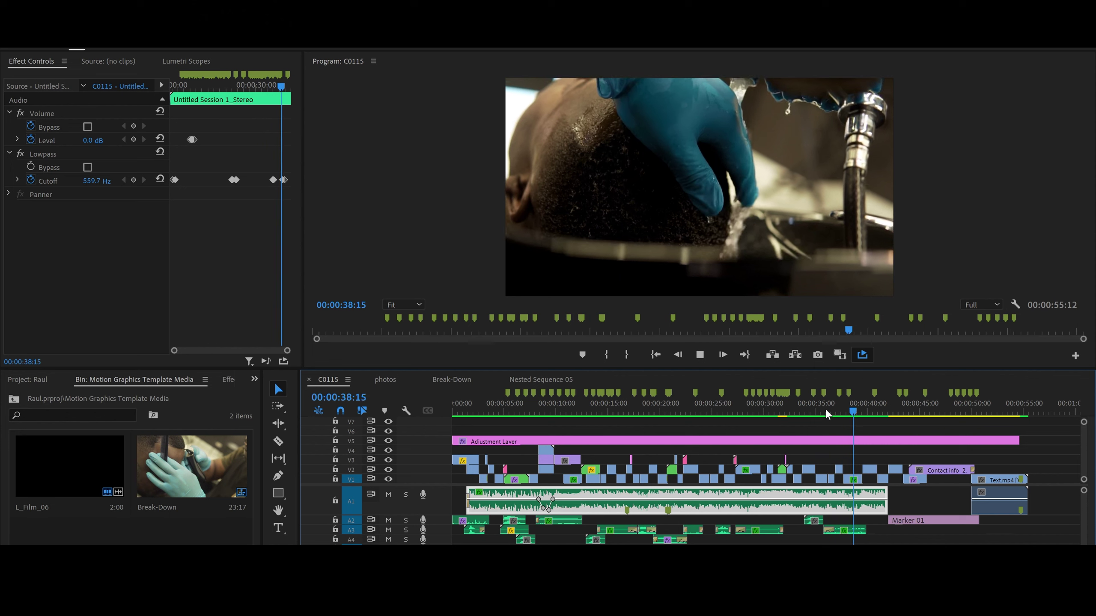
key("space")
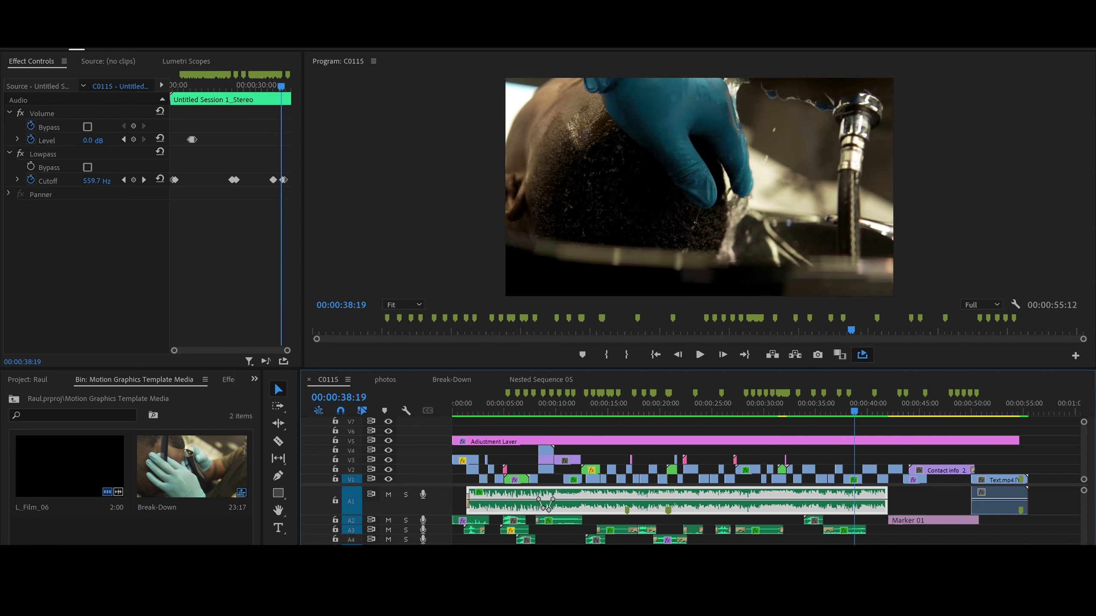
Inspect the audio effects on the bathfill.wav clip on A3 and scrub the washing shots to 00:00:36:21.
left_click(841, 529)
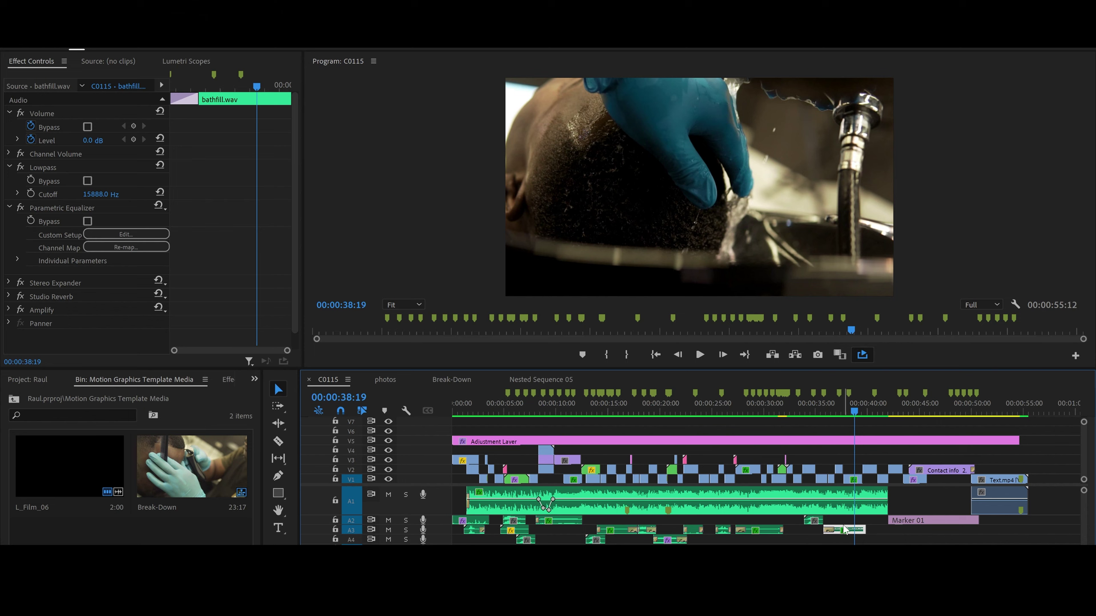
left_click_drag(823, 410, 836, 410)
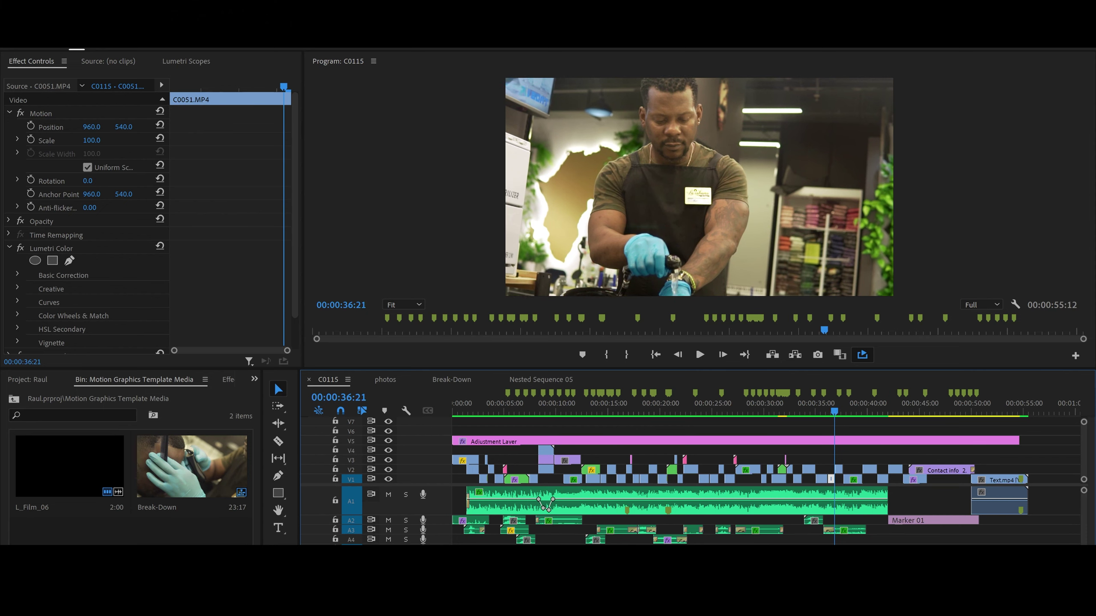
left_click_drag(867, 550, 927, 551)
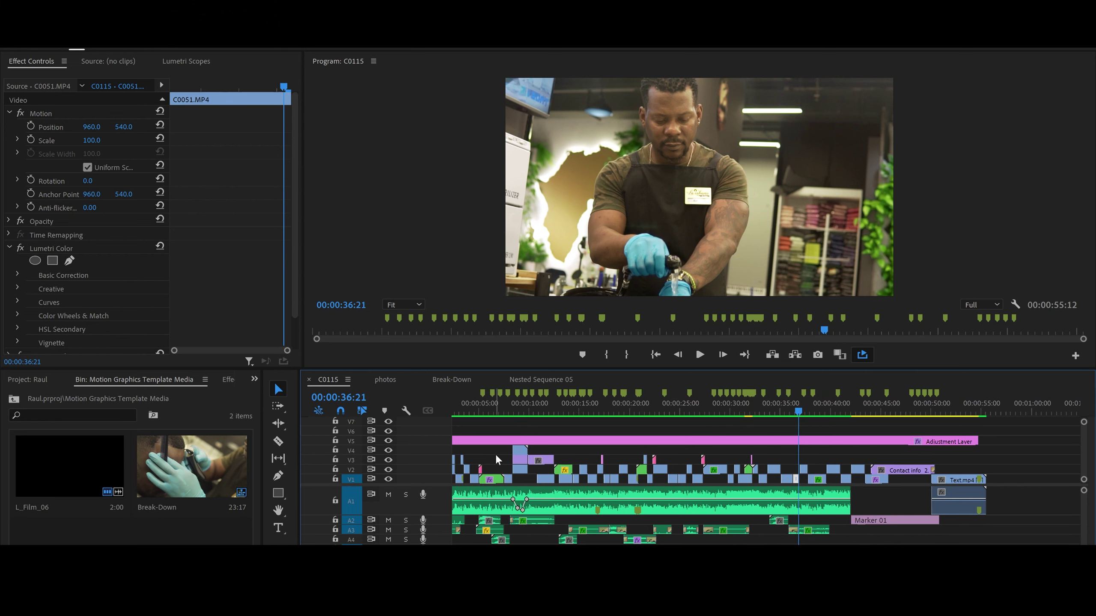
Inspect the Lowpass Cutoff keyframes of the A1 music clip and play from just before the middle keyframe pair to 00:00:24:11.
left_click(571, 499)
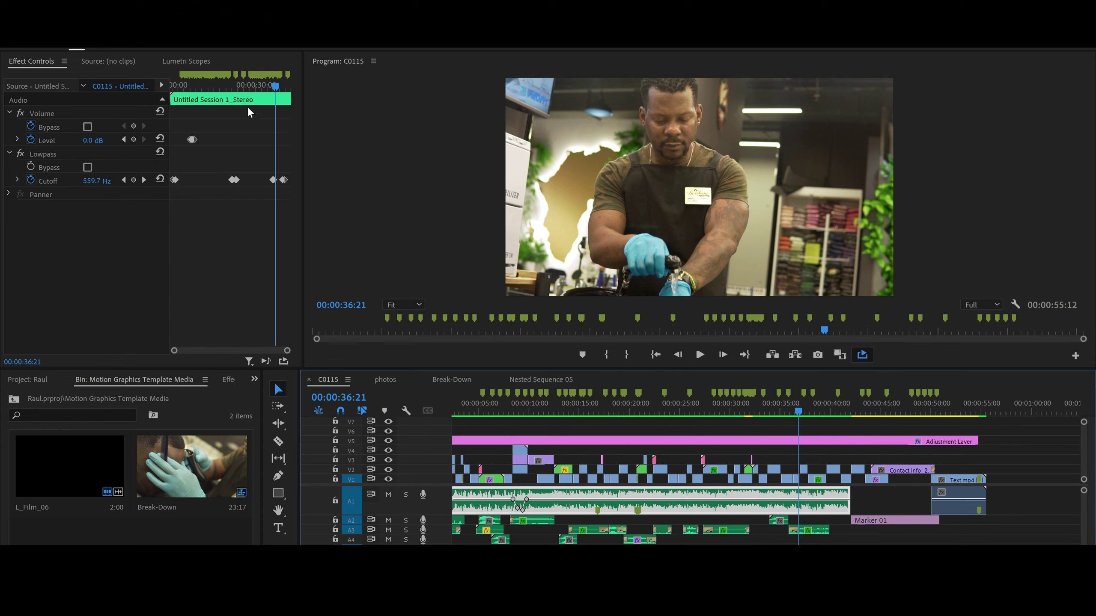
left_click(226, 86)
key("space")
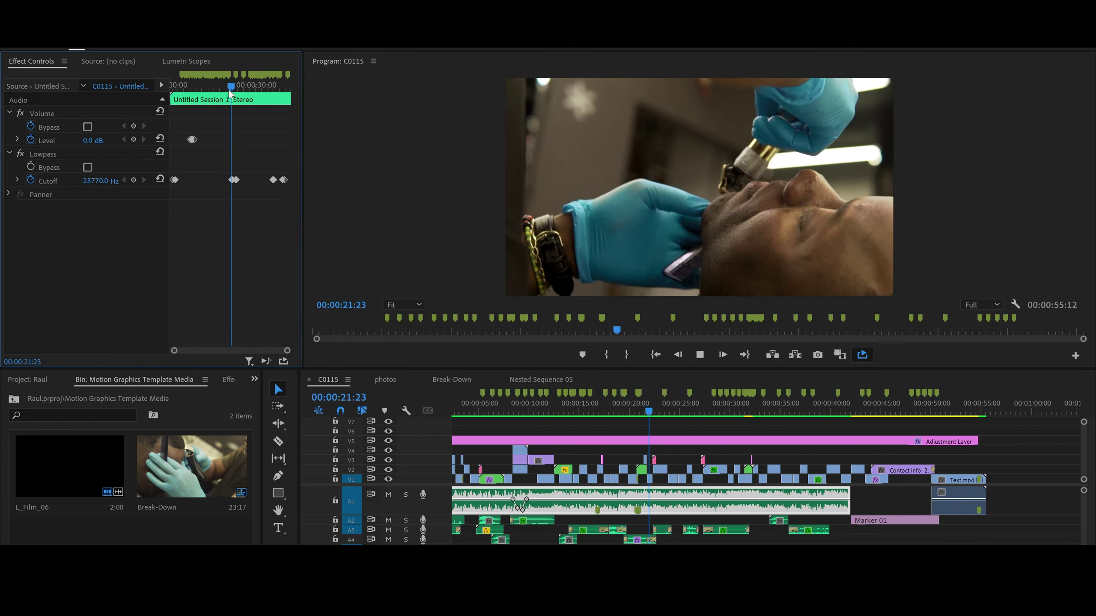
key("space")
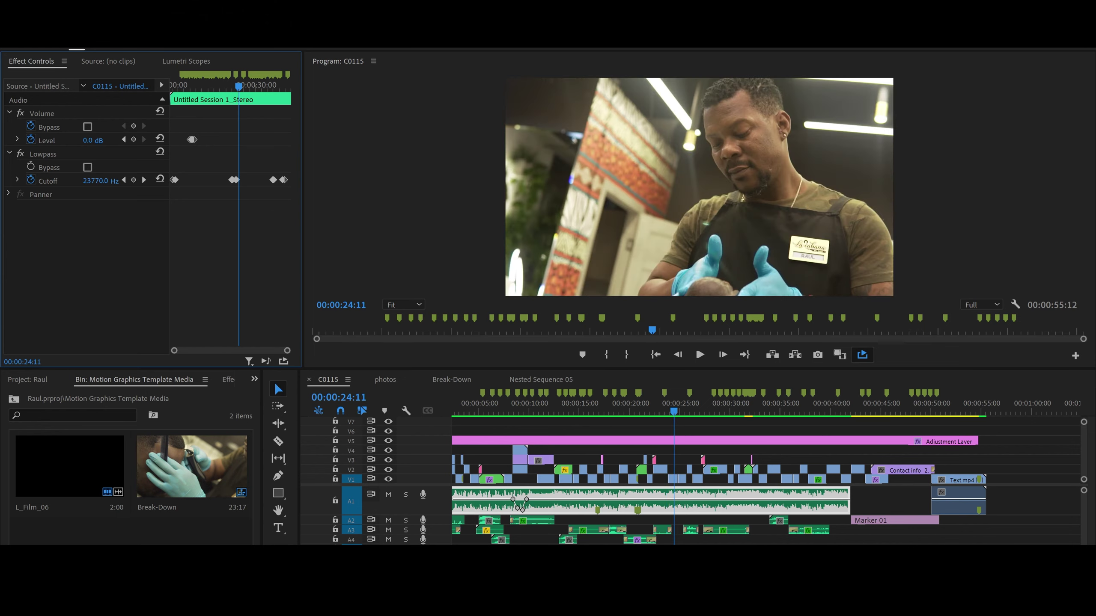
Play the C0115 sequence from 00:00:00:00 and stop at 00:00:44:19.
left_click_drag(467, 550, 440, 551)
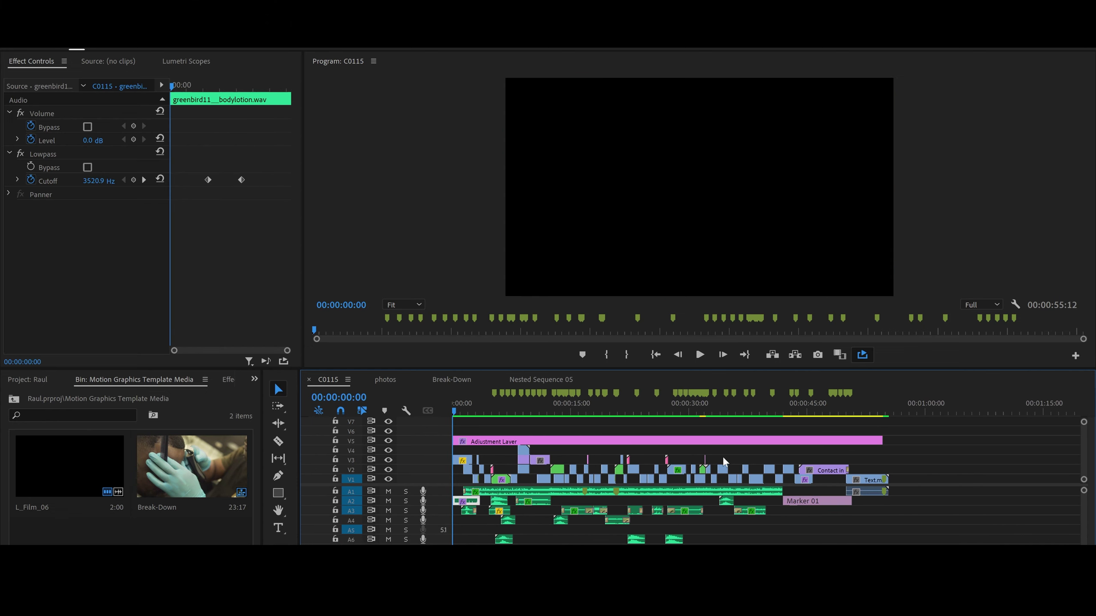
left_click(699, 355)
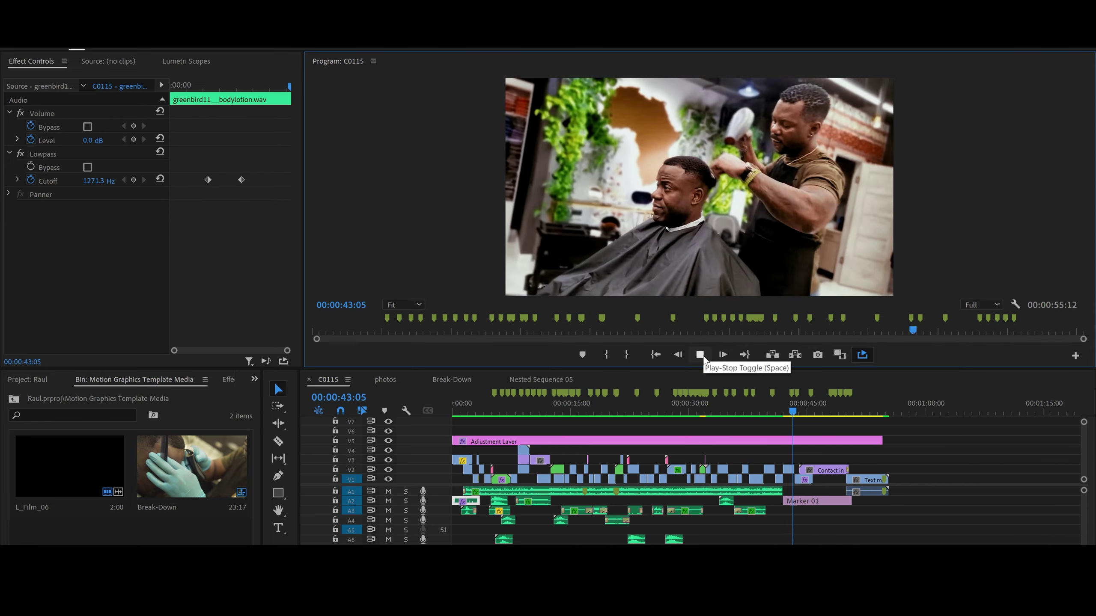
left_click(704, 358)
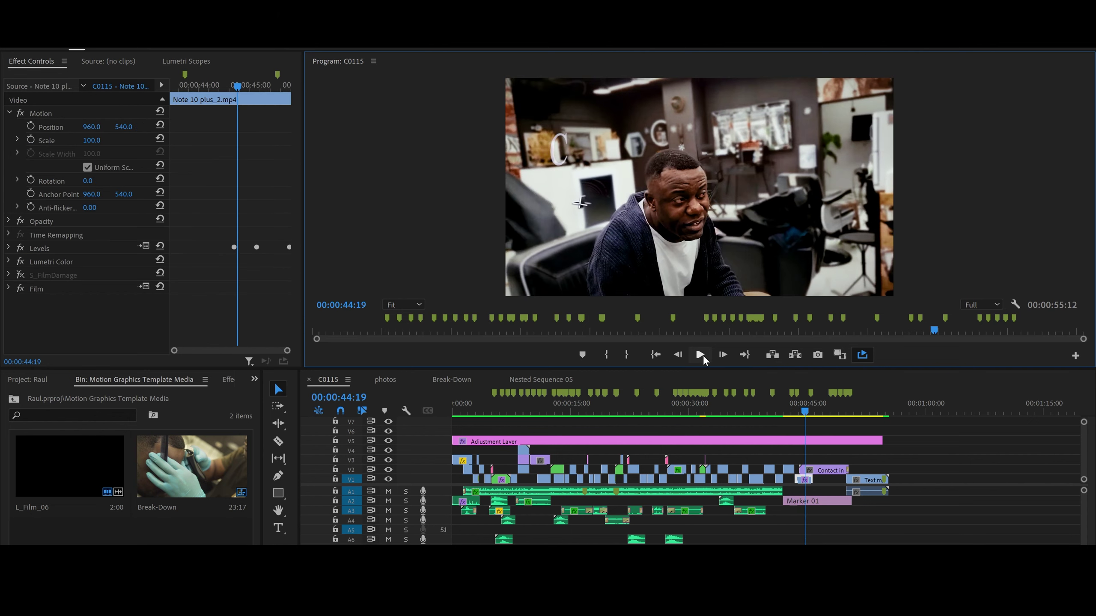